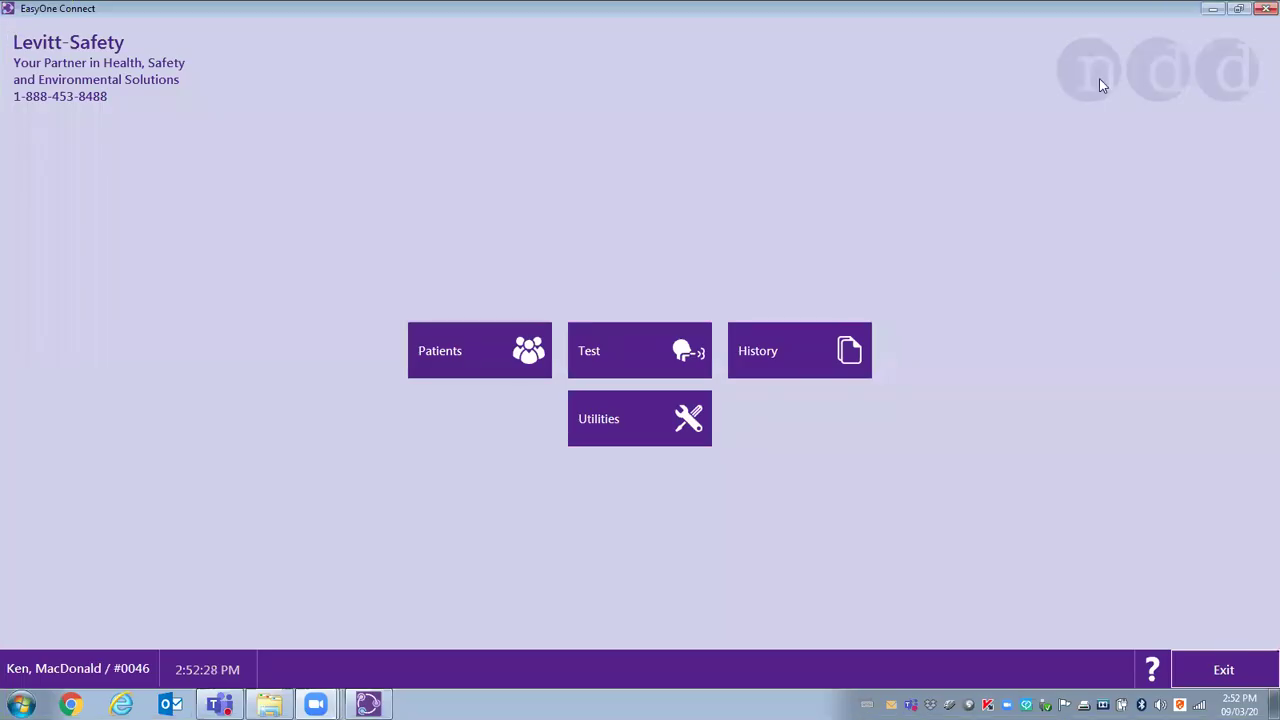
# - Look through the instruction video library and the operator's manual in the help section, and return to the main menu
pyautogui.click(538, 193)
pyautogui.click(1150, 668)
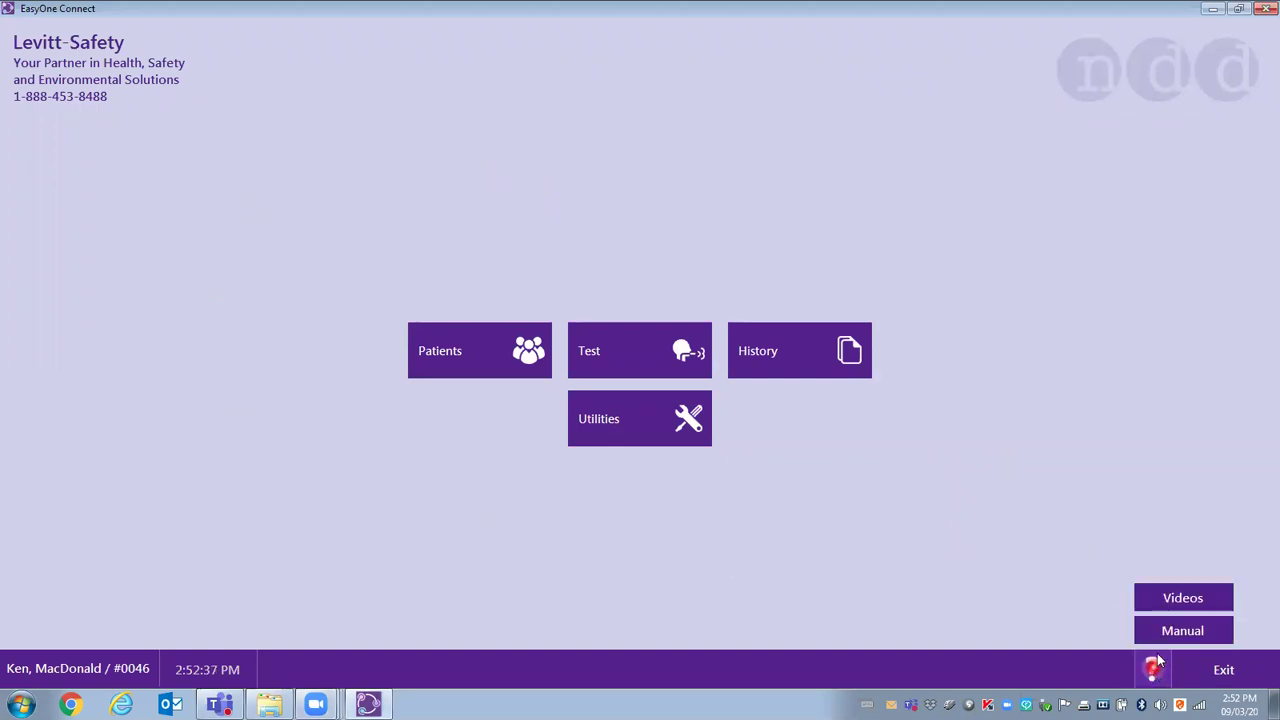
pyautogui.click(1173, 600)
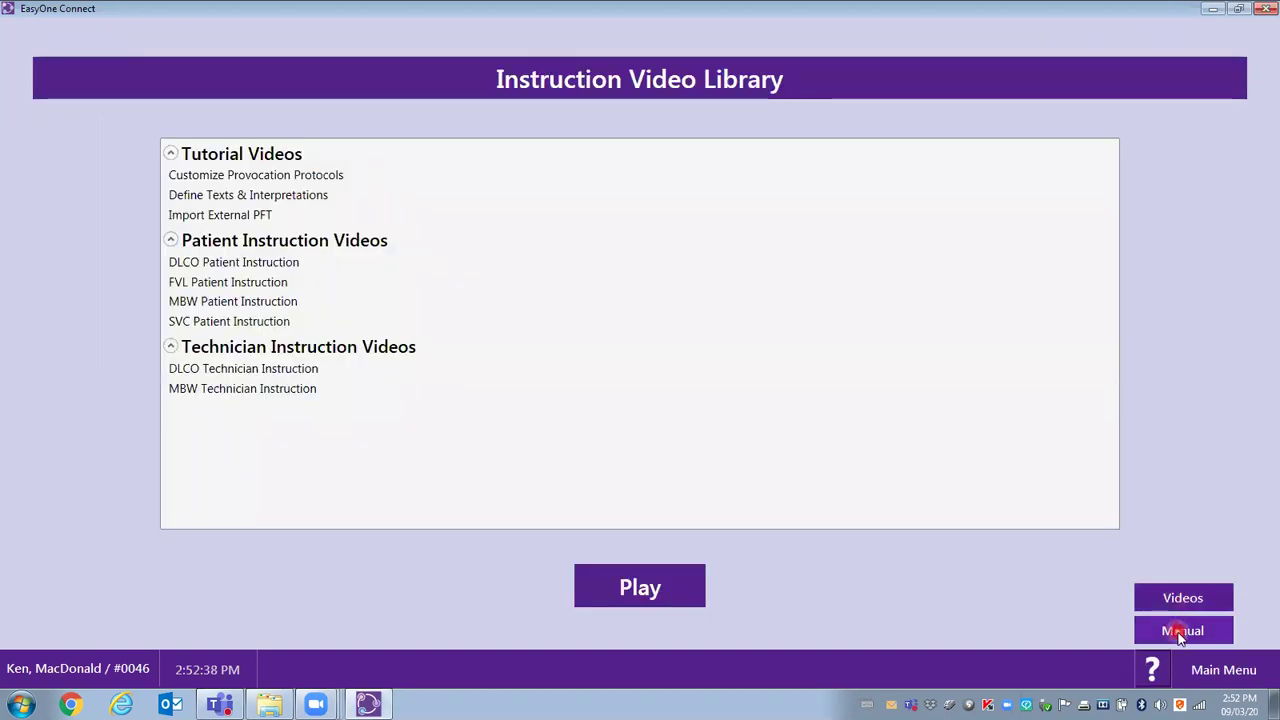
pyautogui.click(1180, 632)
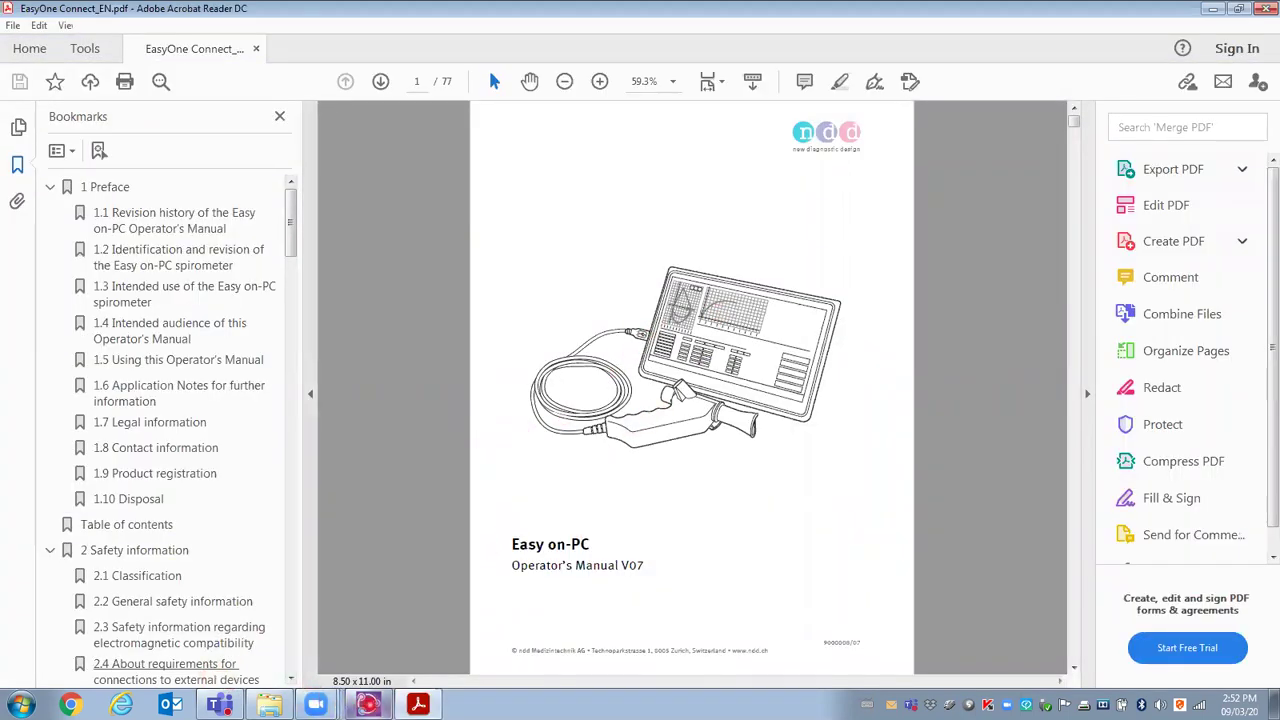
pyautogui.click(368, 705)
pyautogui.click(1215, 670)
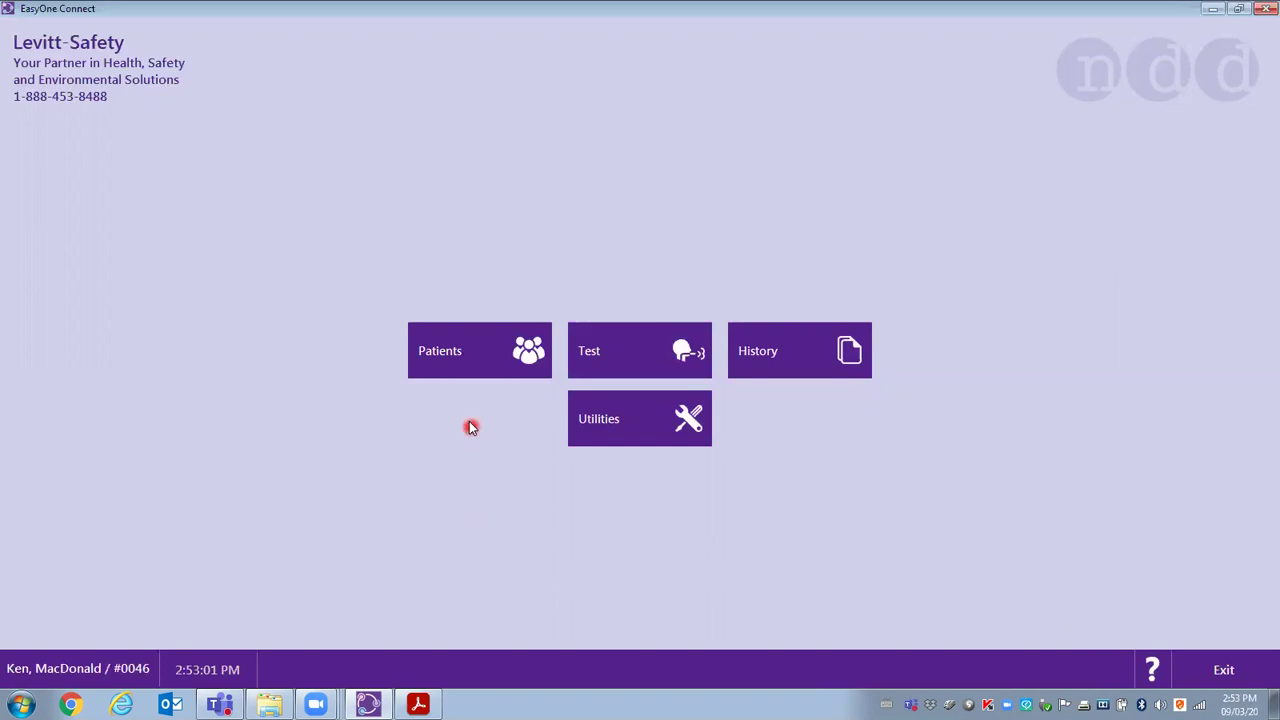
# - Start a new patient record from the patient list, generate its patient ID automatically, and cancel the entry
pyautogui.click(452, 376)
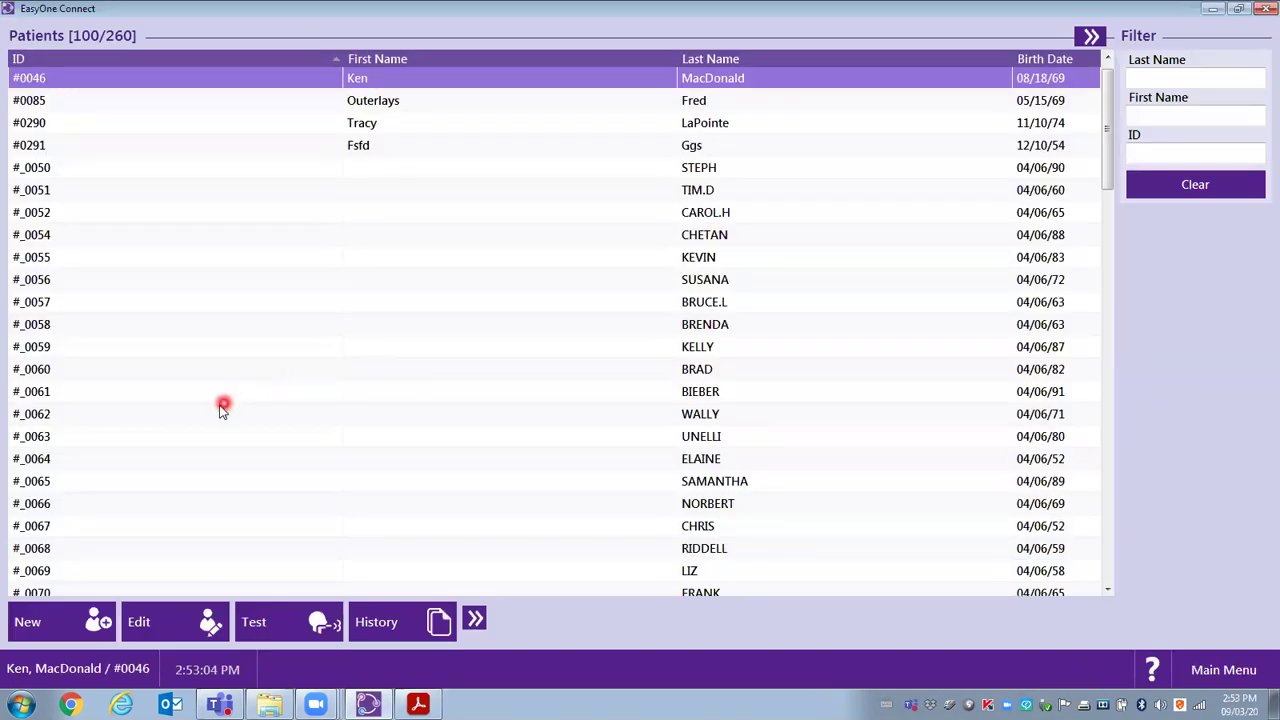
pyautogui.click(64, 624)
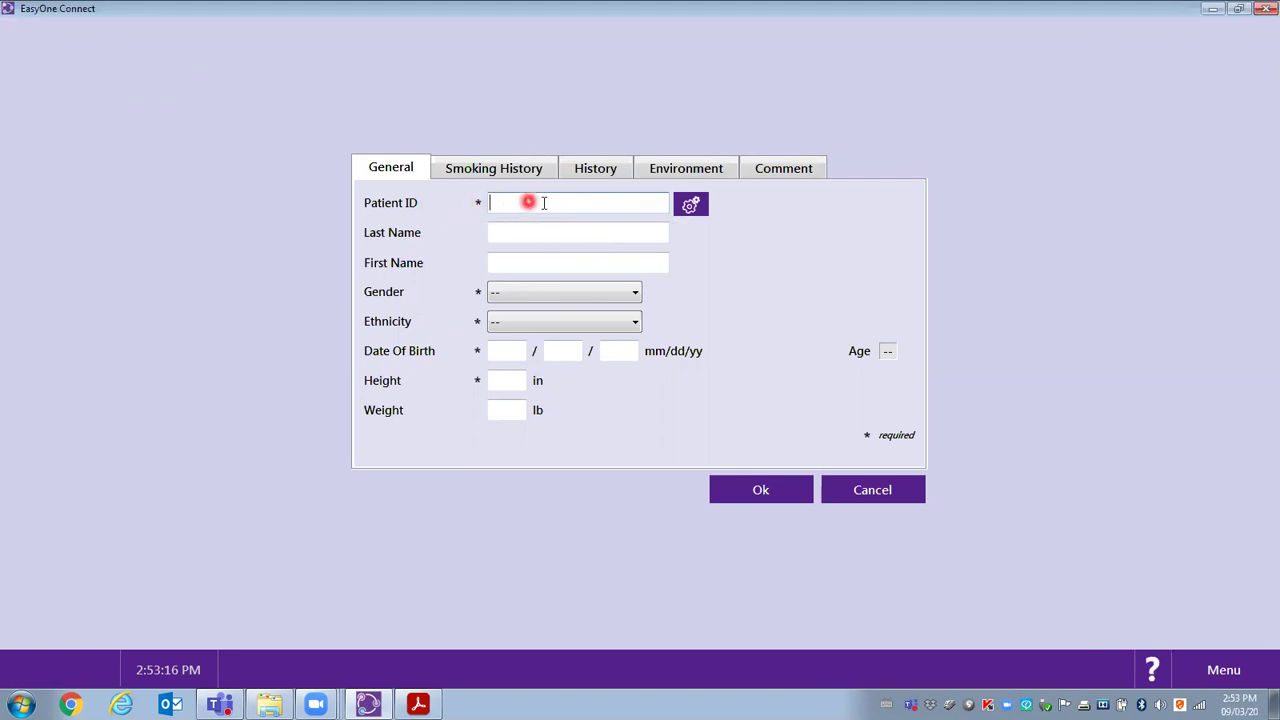
pyautogui.click(690, 206)
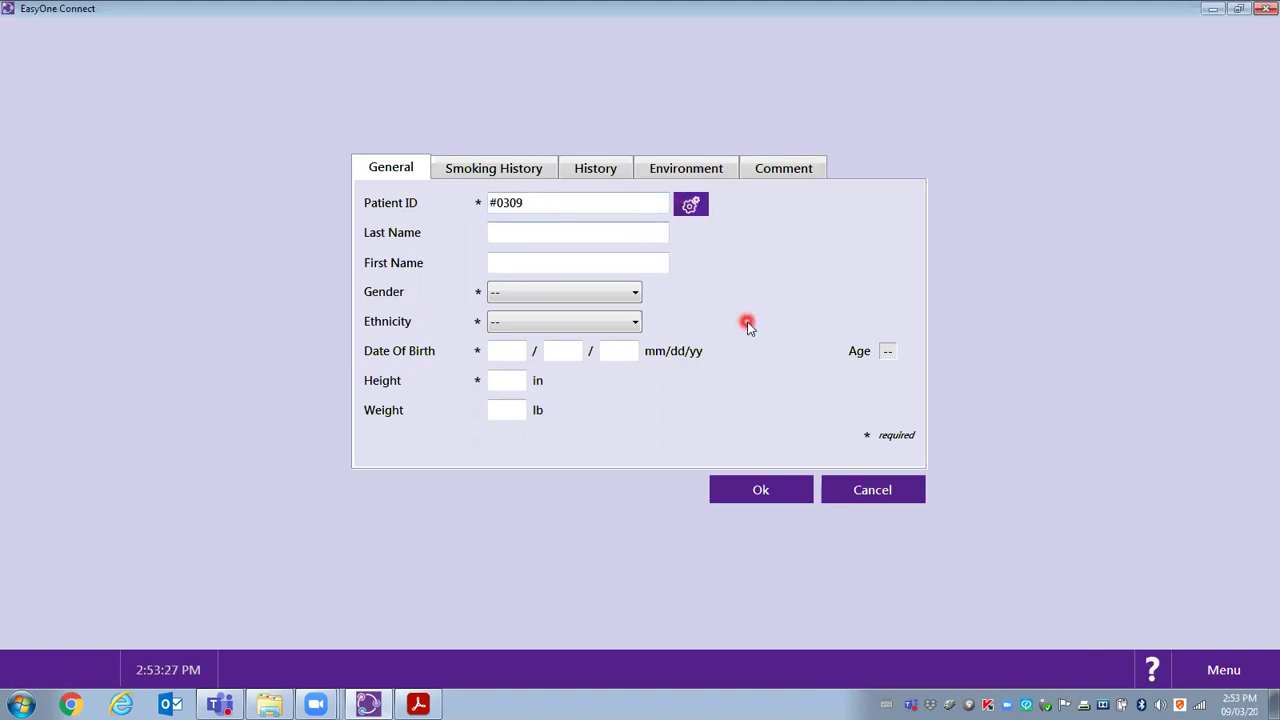
pyautogui.click(864, 496)
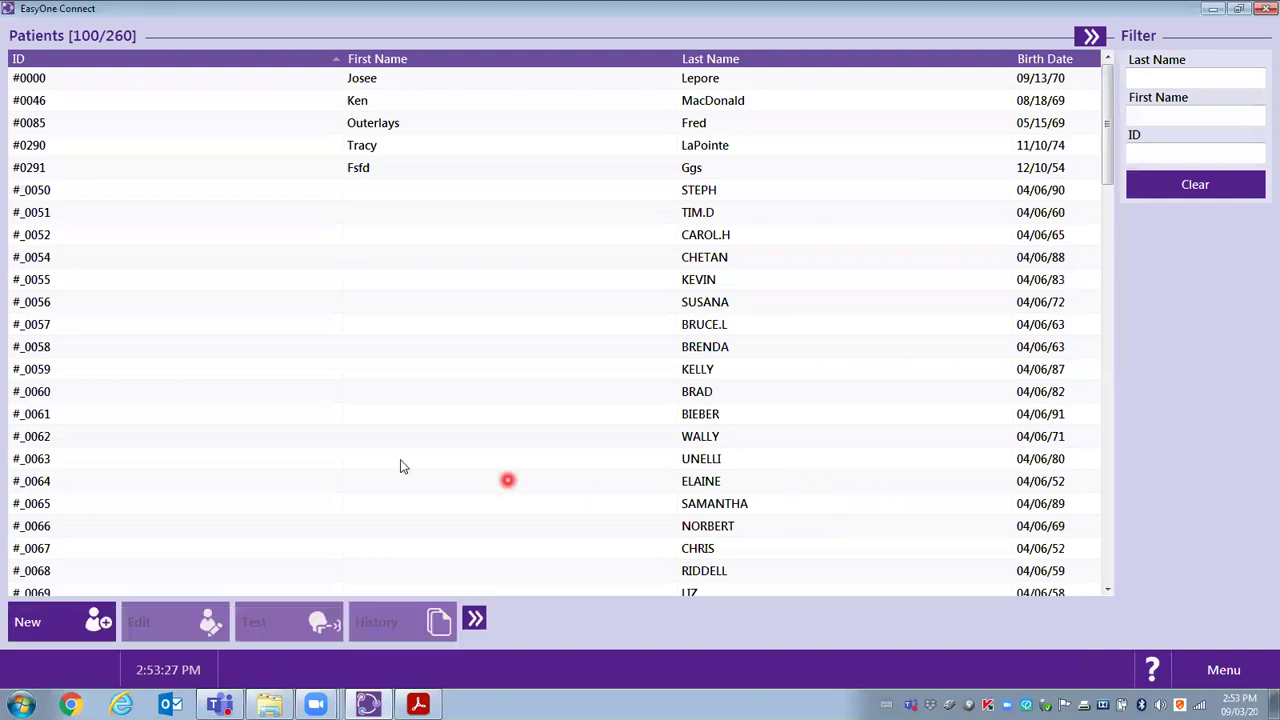
# - Open the second listed patient's record for editing and set Smoker to No in the smoking history
pyautogui.click(227, 101)
pyautogui.click(157, 625)
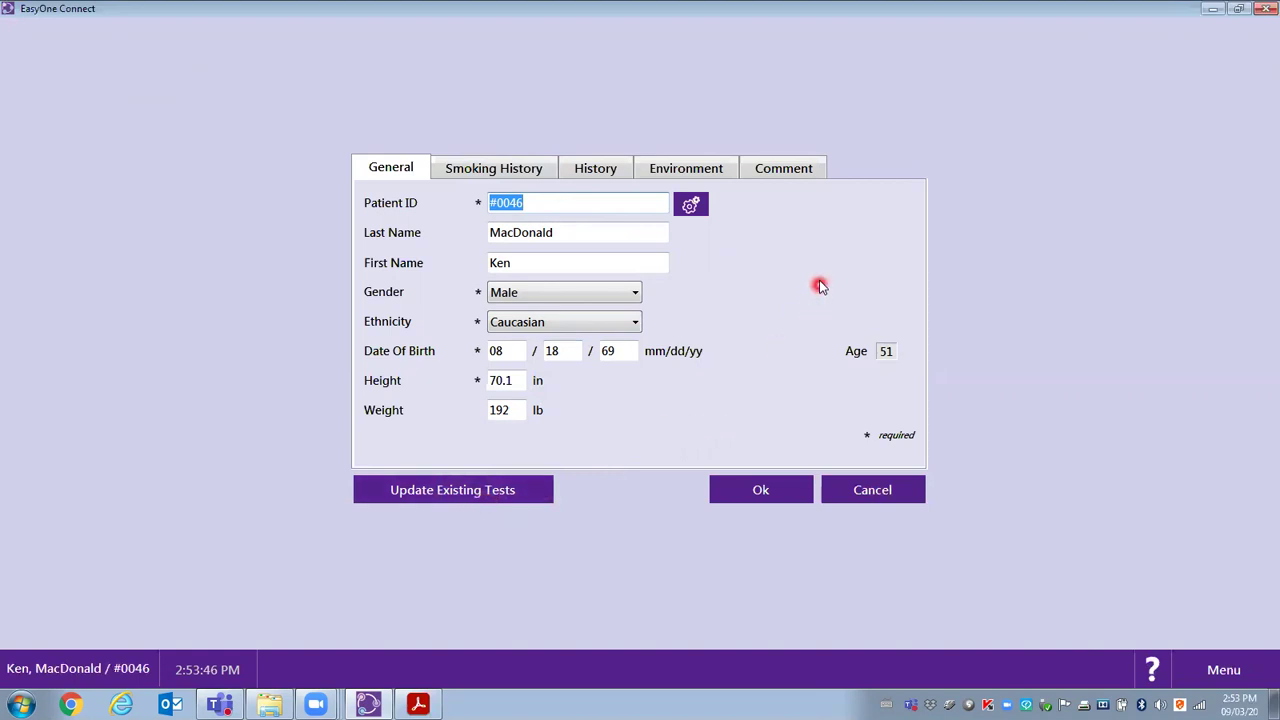
pyautogui.click(536, 168)
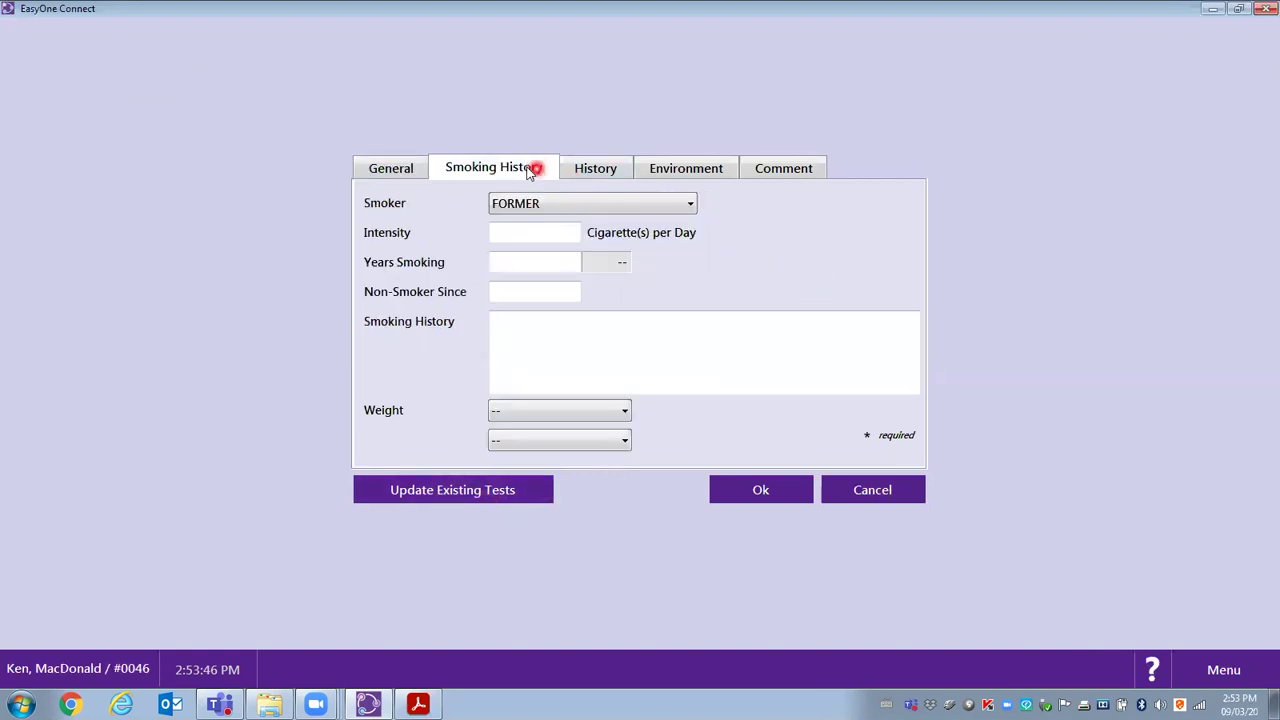
pyautogui.click(687, 205)
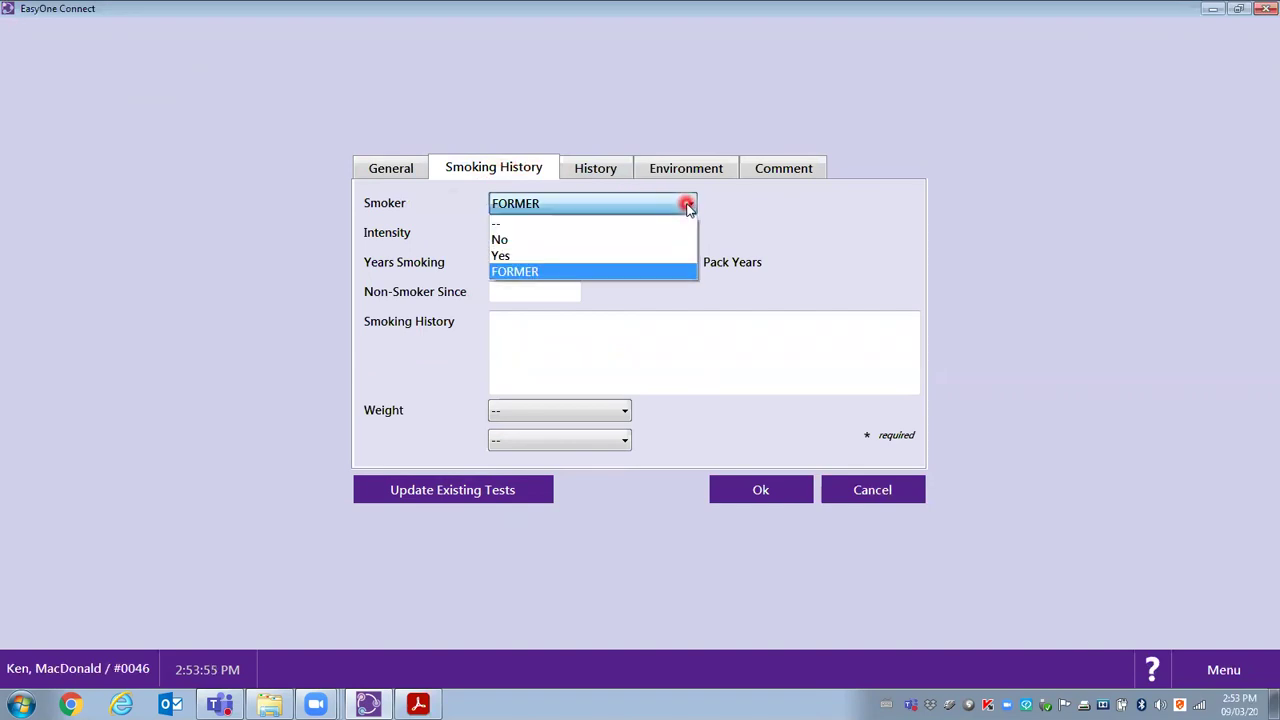
pyautogui.click(666, 234)
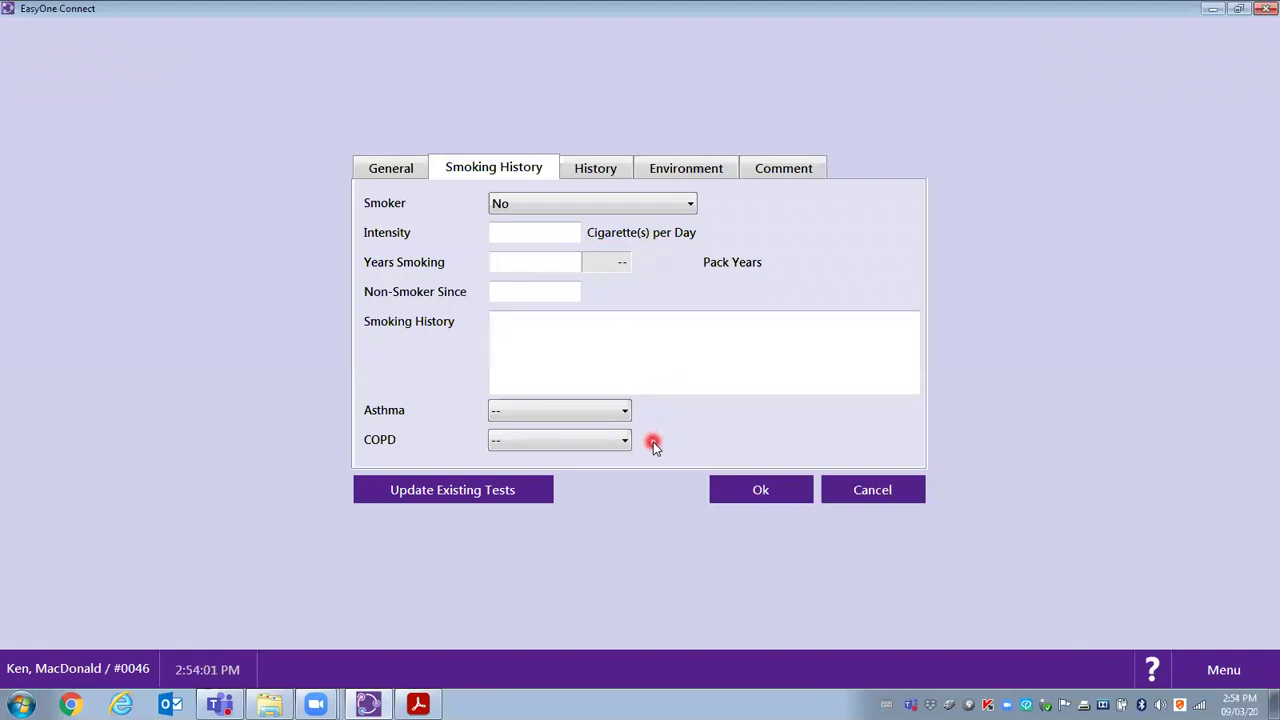
# - Review the patient's referral, environment and comment details, and save the record
pyautogui.click(610, 168)
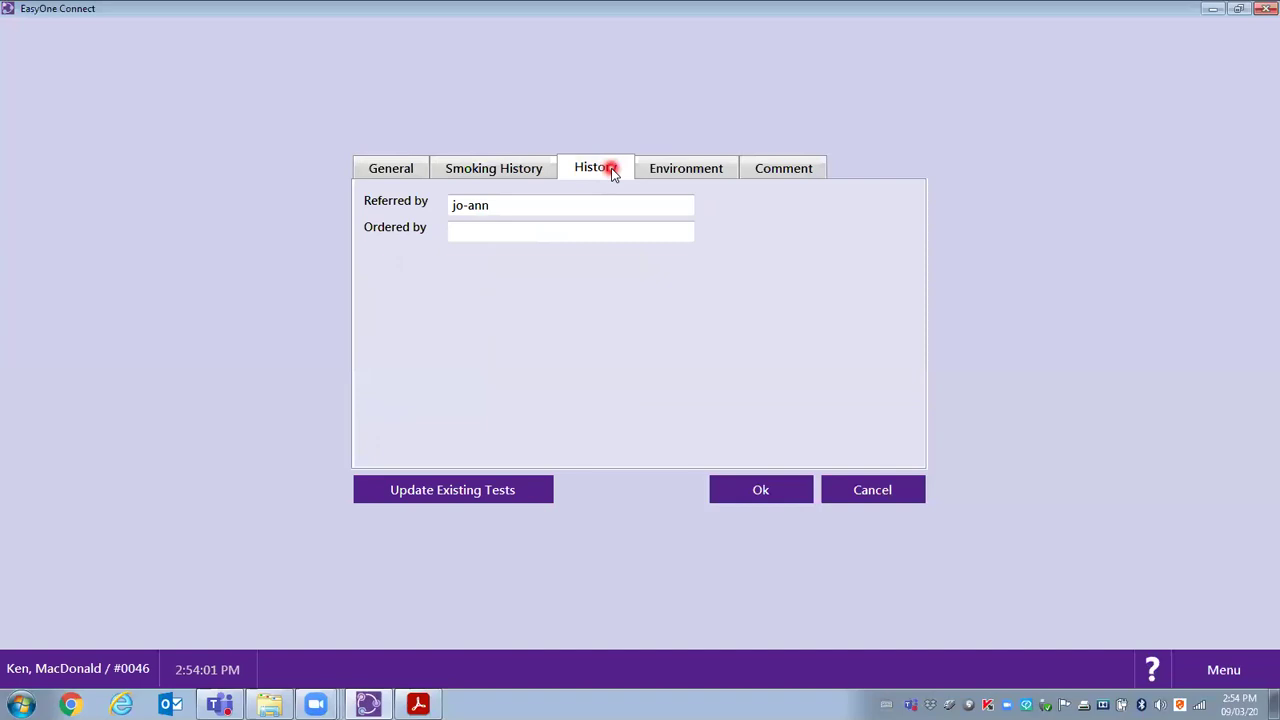
pyautogui.click(669, 170)
pyautogui.click(760, 166)
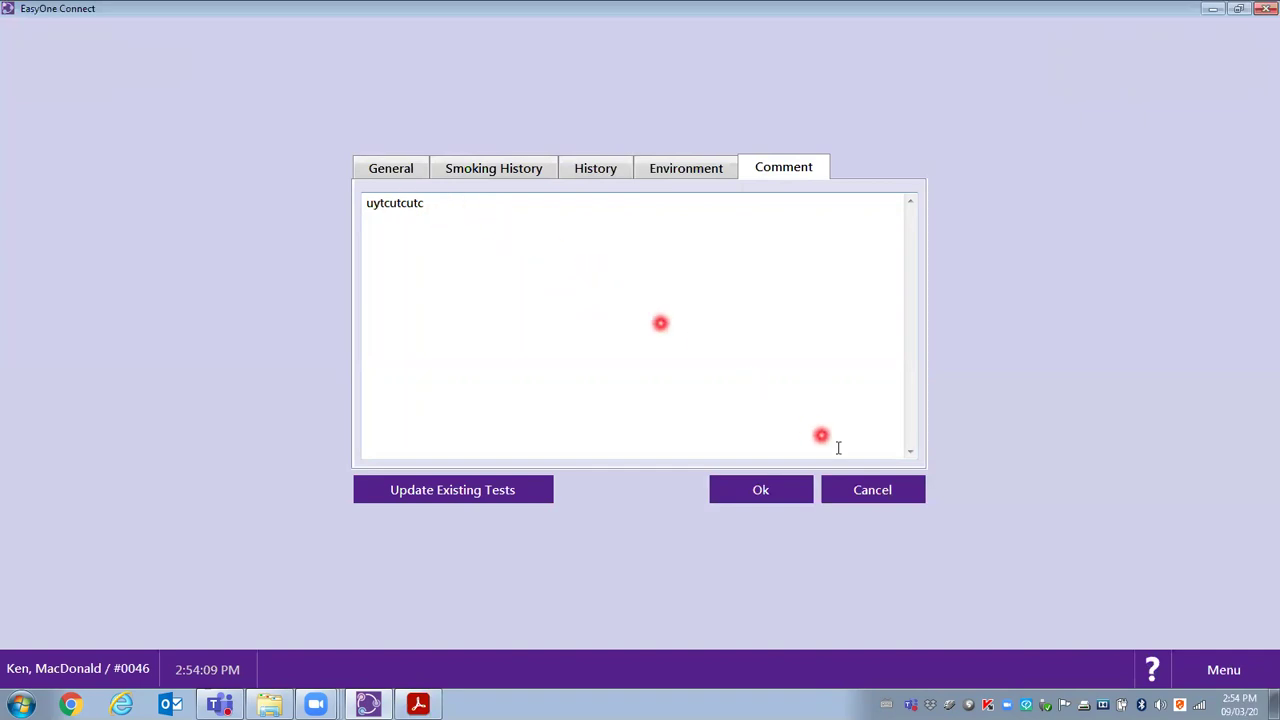
pyautogui.click(764, 489)
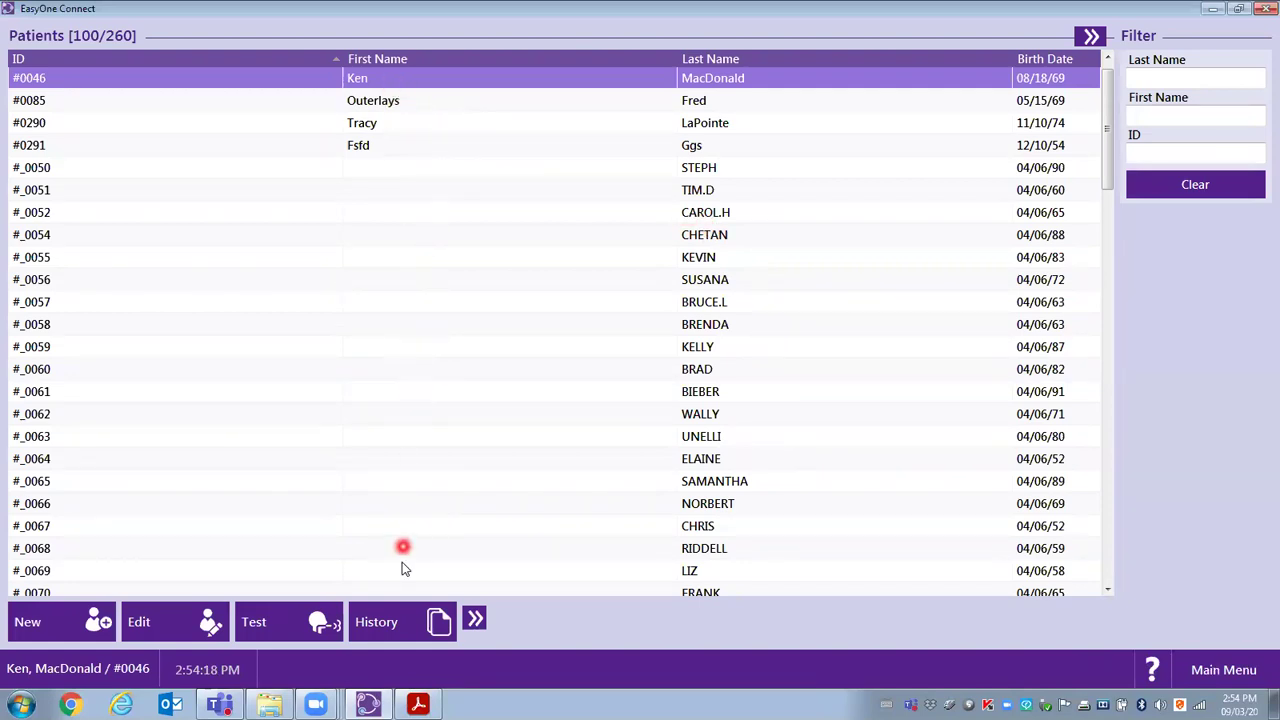
# - Open the patient's FVC (ex only) test of 10/08/15 from the test history and inspect the ranking details of Trial 1
pyautogui.click(388, 623)
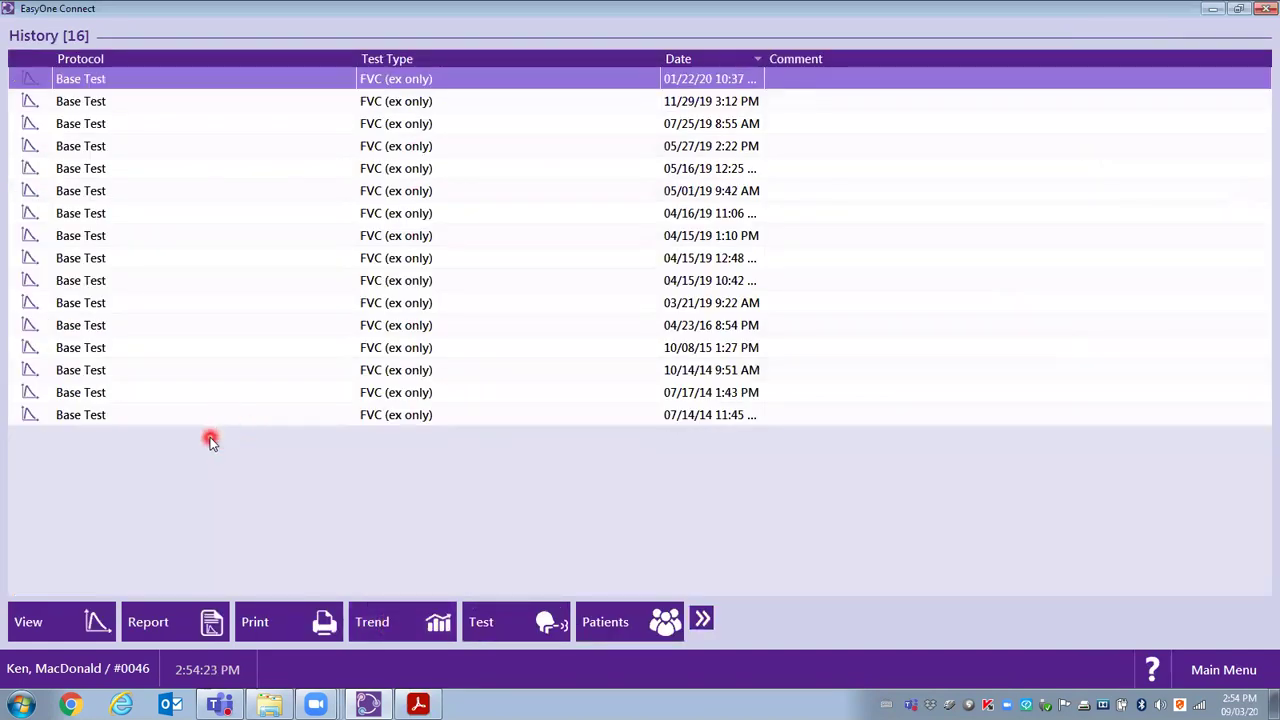
pyautogui.click(177, 347)
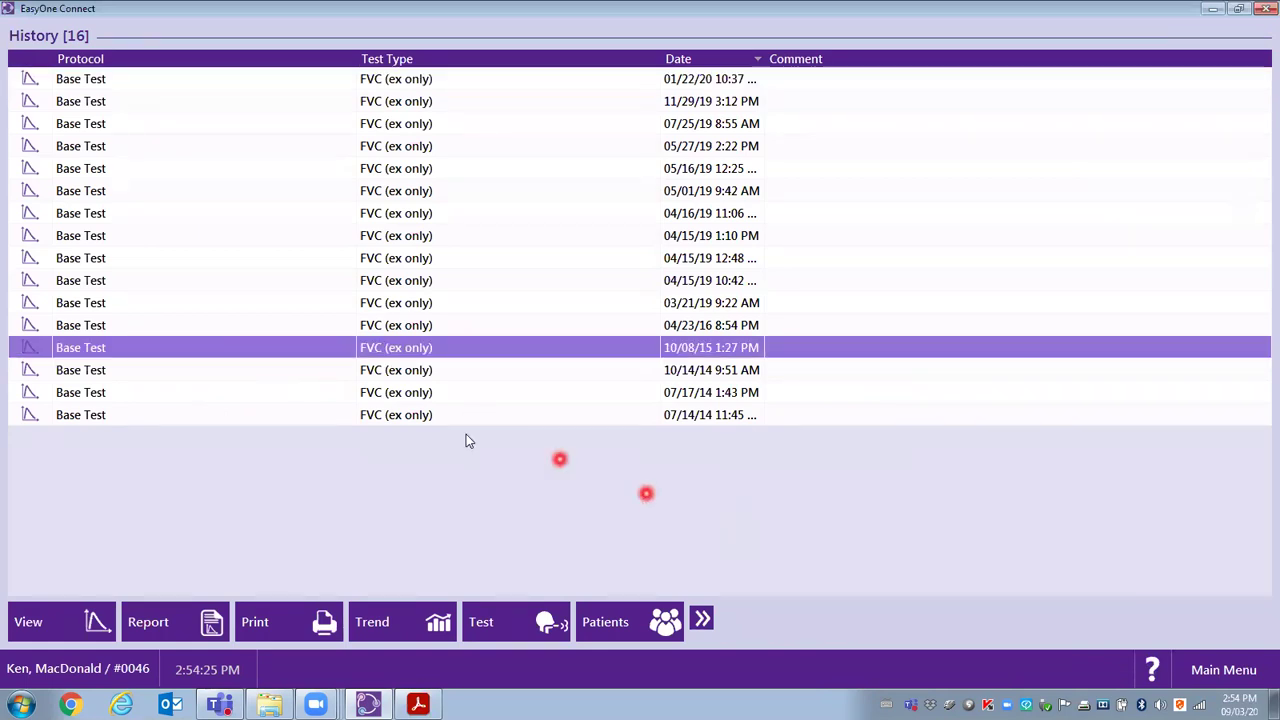
pyautogui.doubleClick(307, 347)
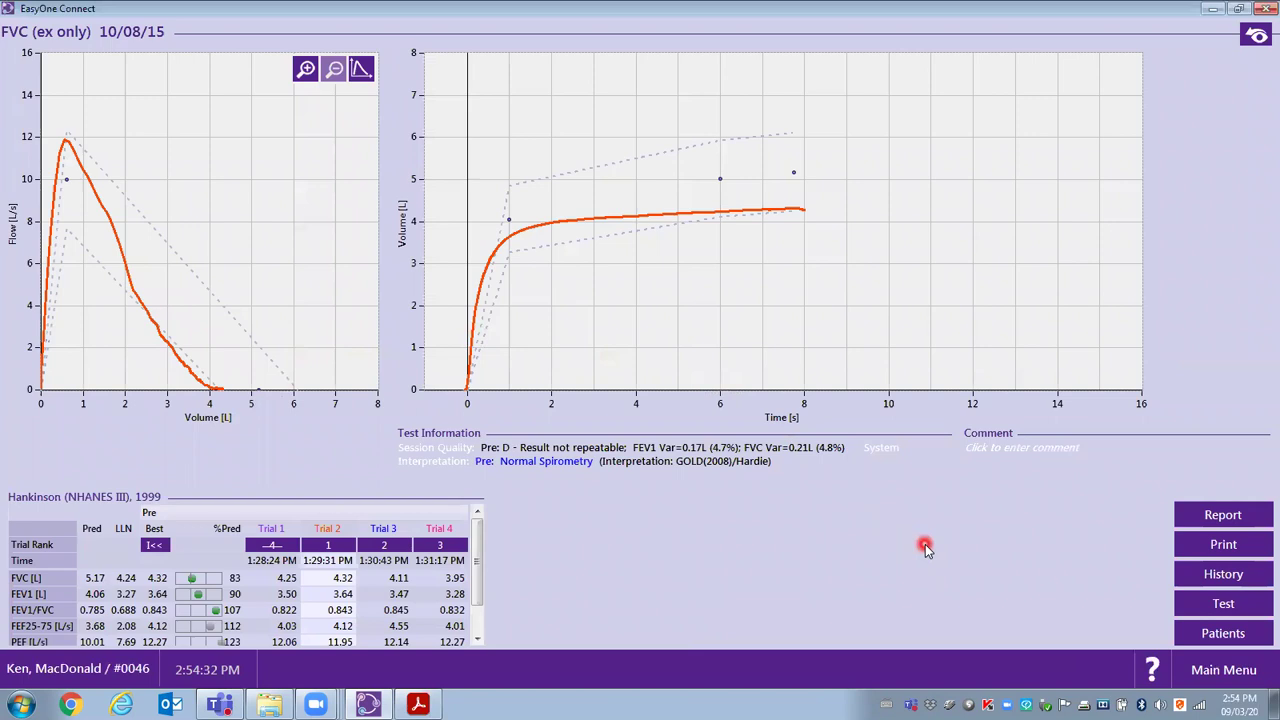
pyautogui.click(272, 547)
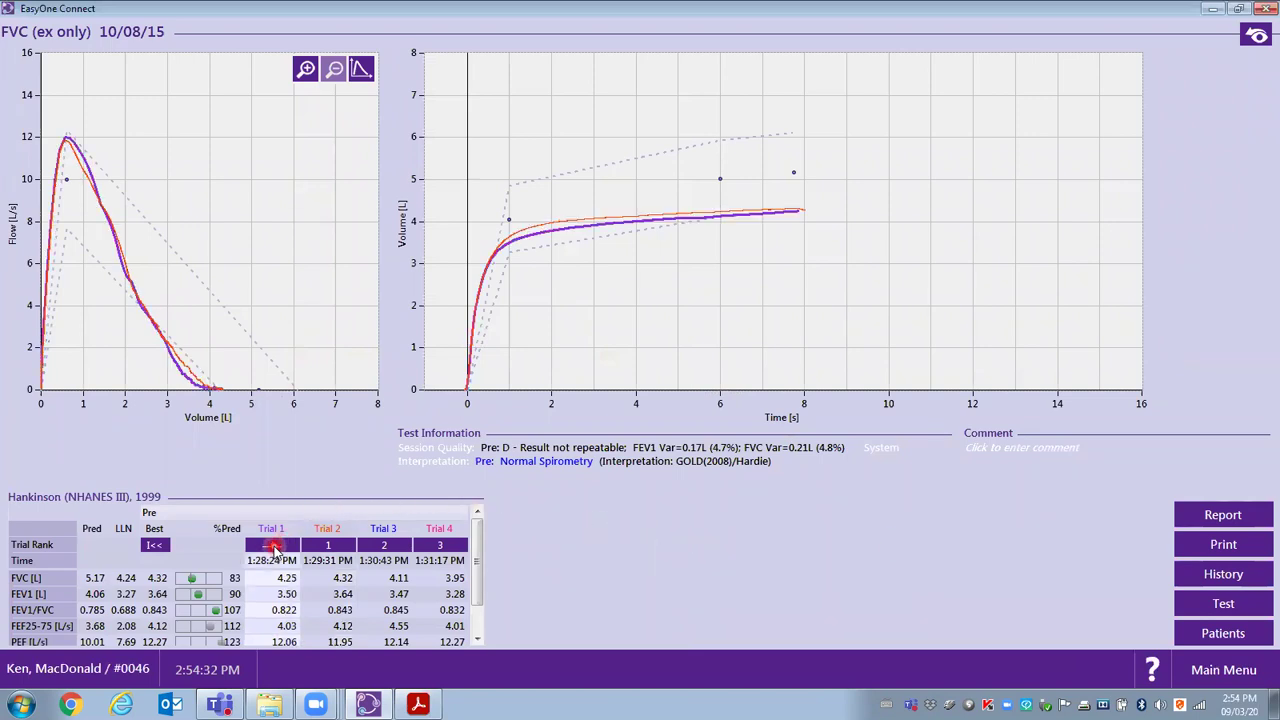
pyautogui.click(274, 548)
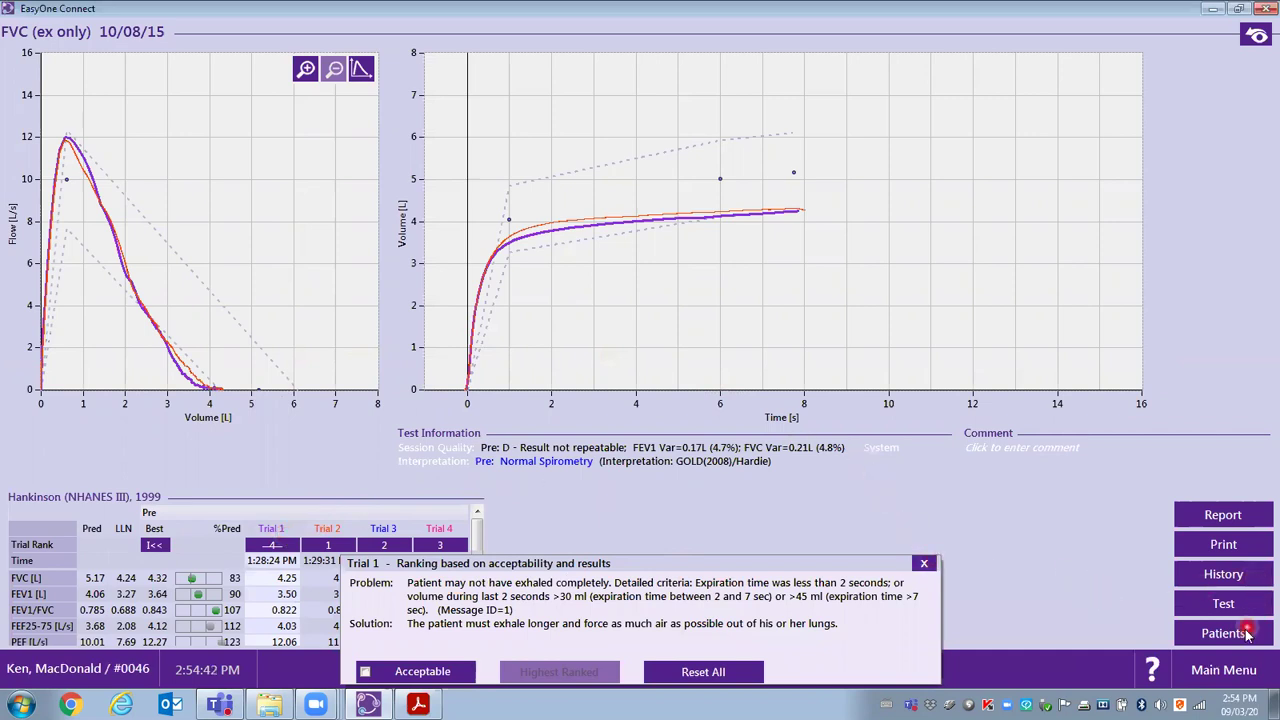
# - Leave the test results, check the patient's test history from the main menu, and return to the main menu
pyautogui.click(1226, 669)
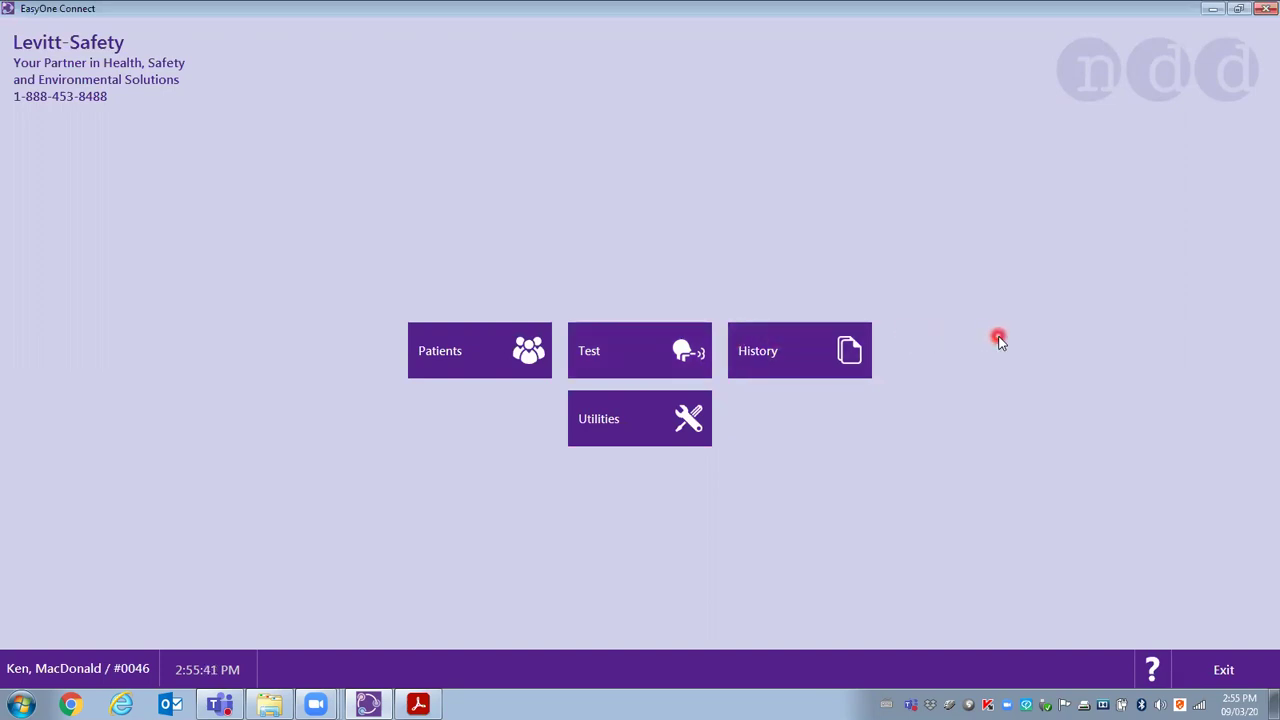
pyautogui.click(768, 361)
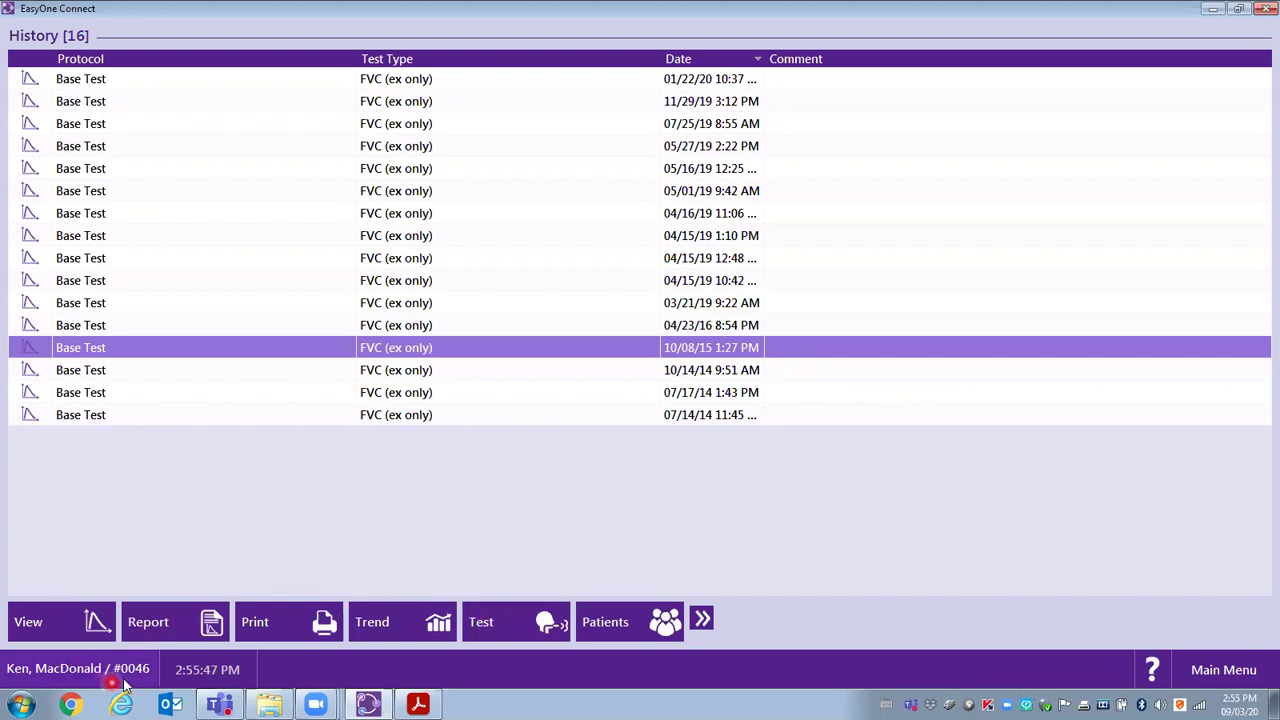
pyautogui.click(1218, 664)
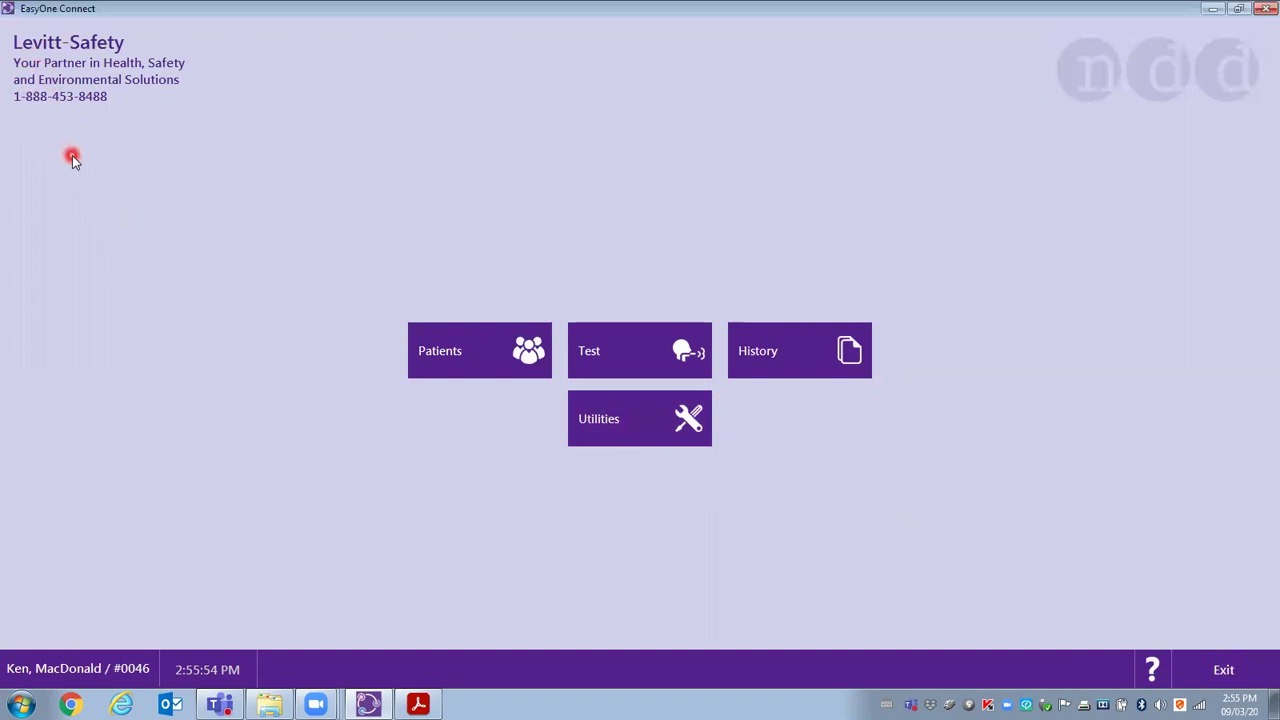
# - Open the configuration utility and review the general header, database storage and system settings
pyautogui.click(621, 423)
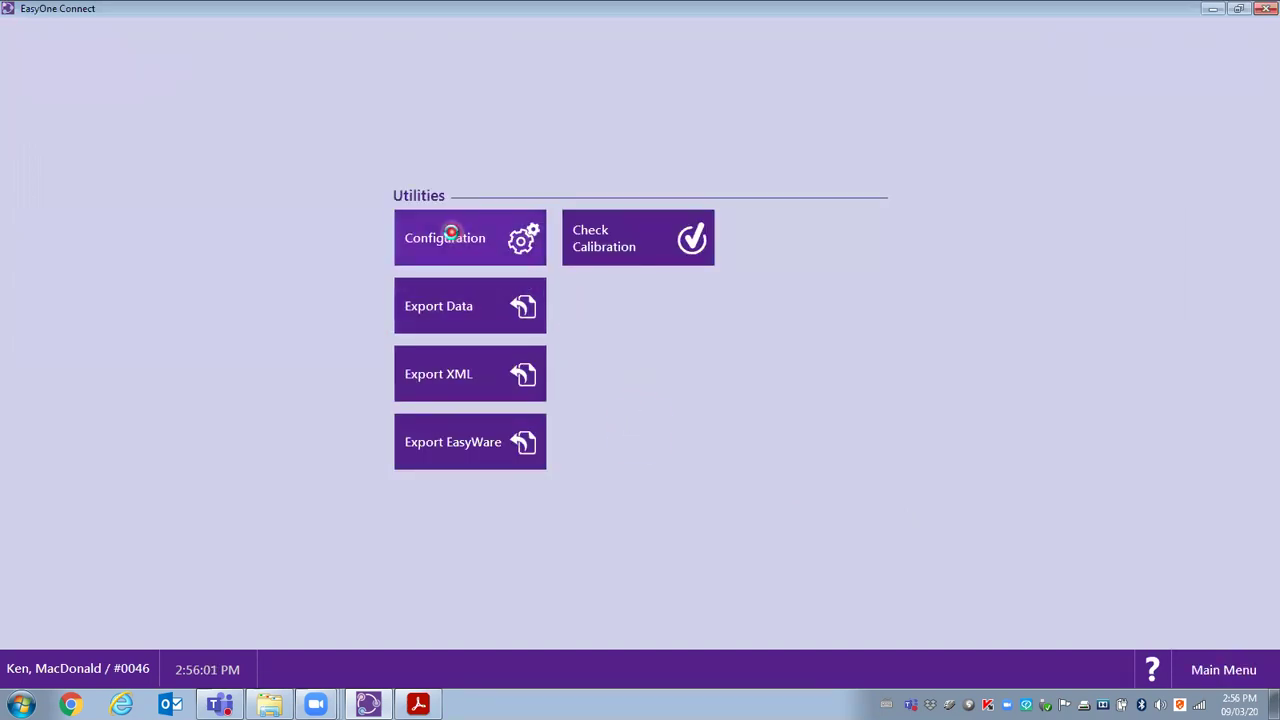
pyautogui.click(451, 232)
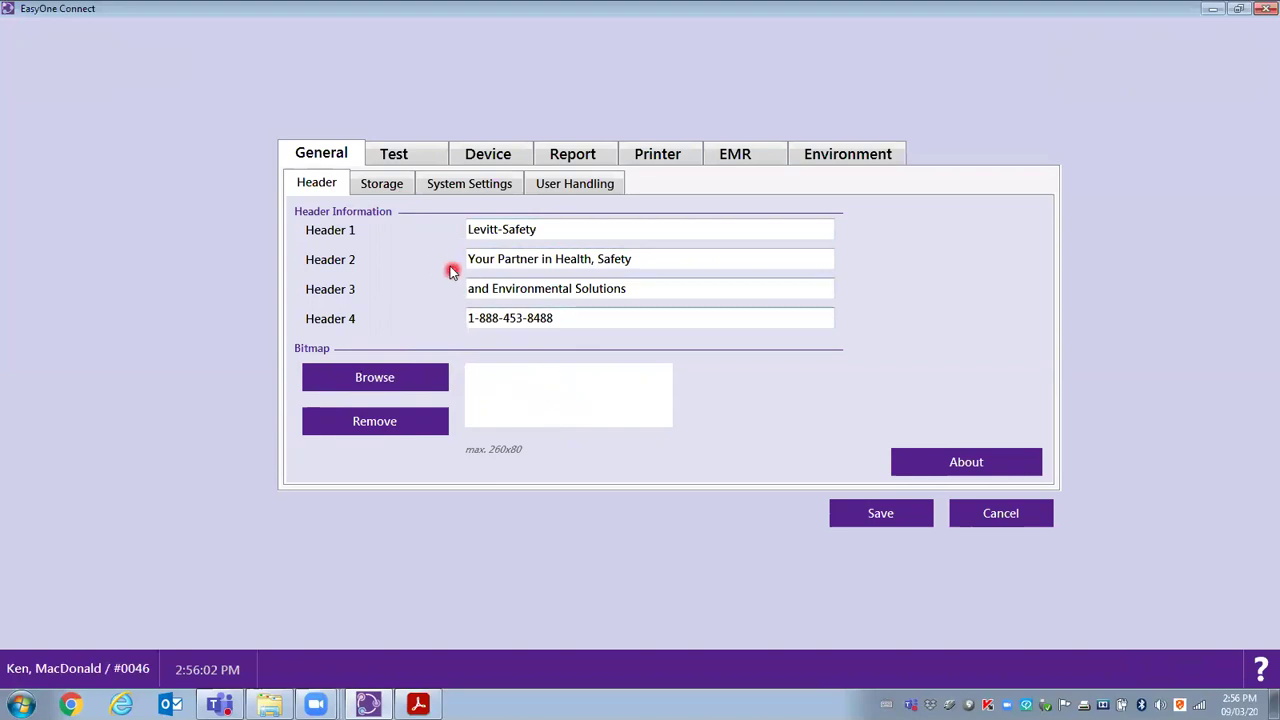
pyautogui.click(381, 194)
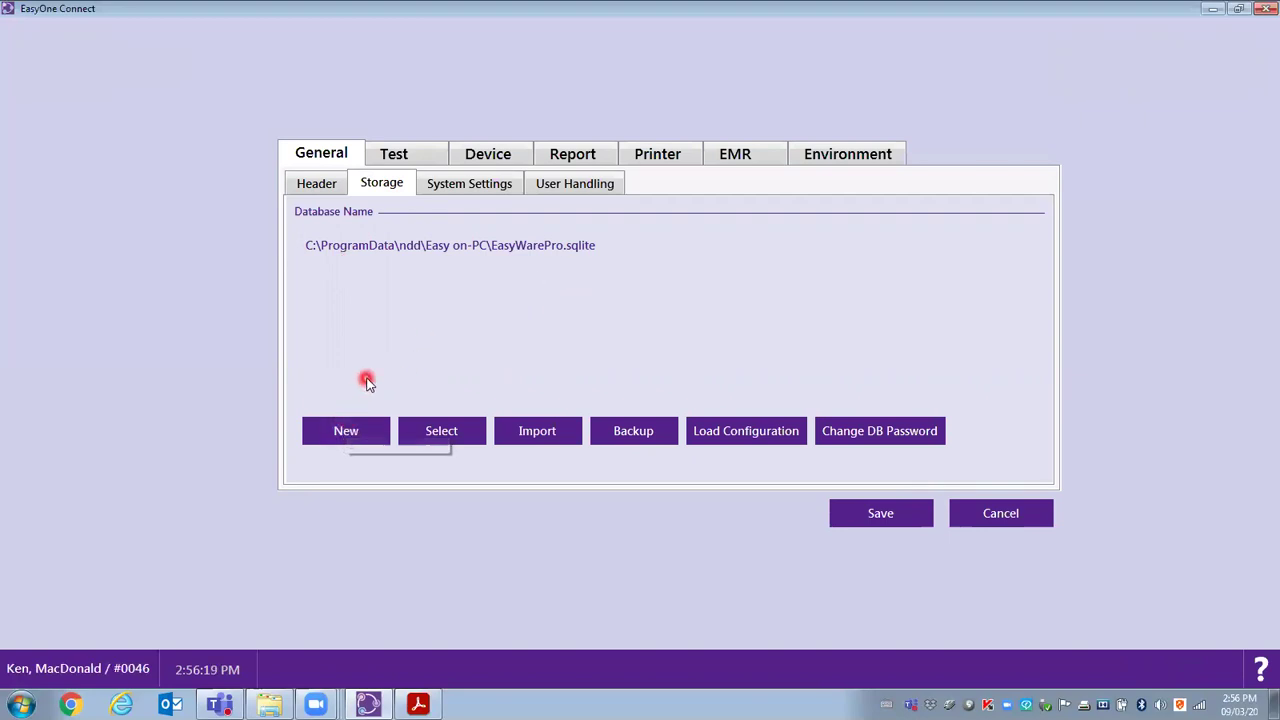
pyautogui.click(465, 184)
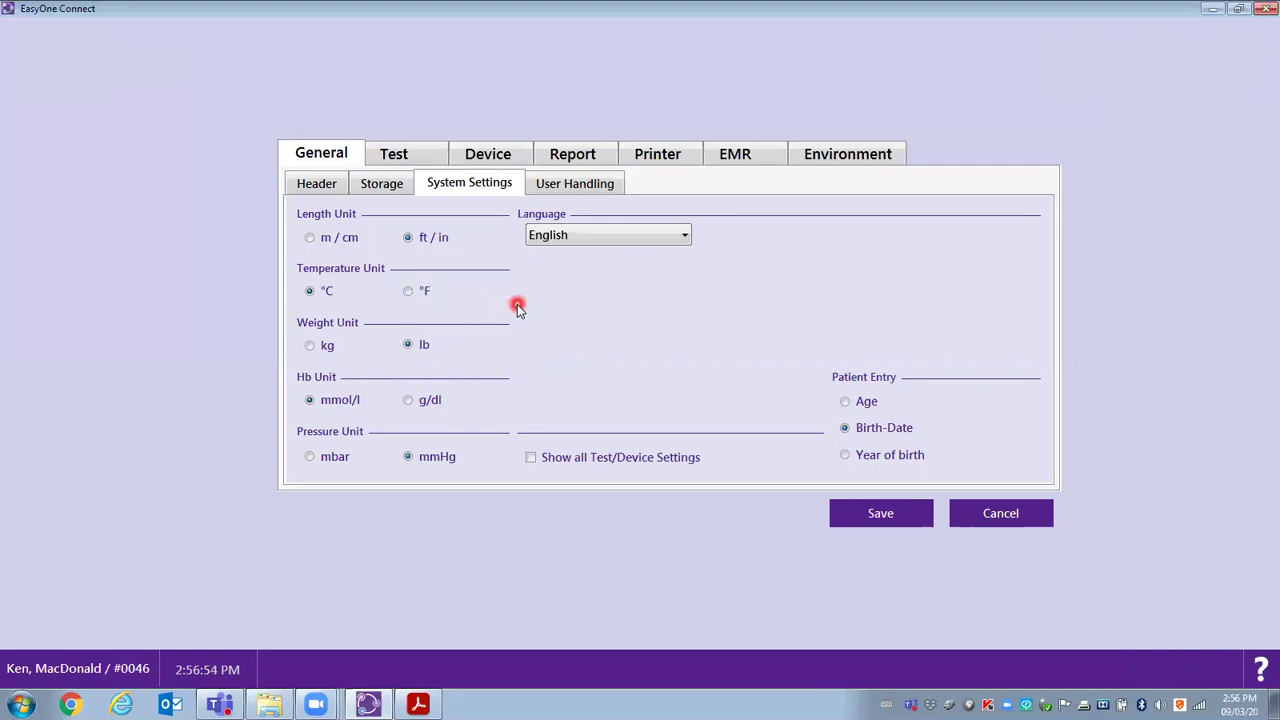
# - Review the general test settings and the device settings for both spirometer types
pyautogui.click(428, 156)
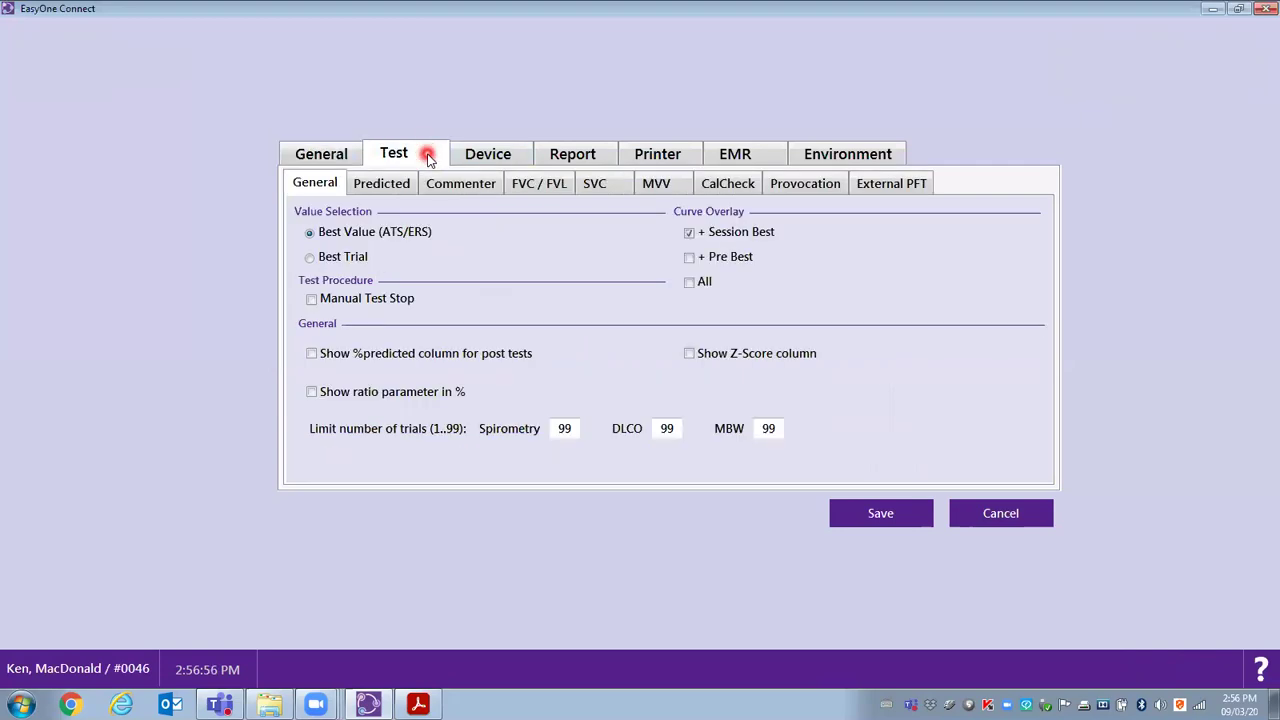
pyautogui.click(507, 156)
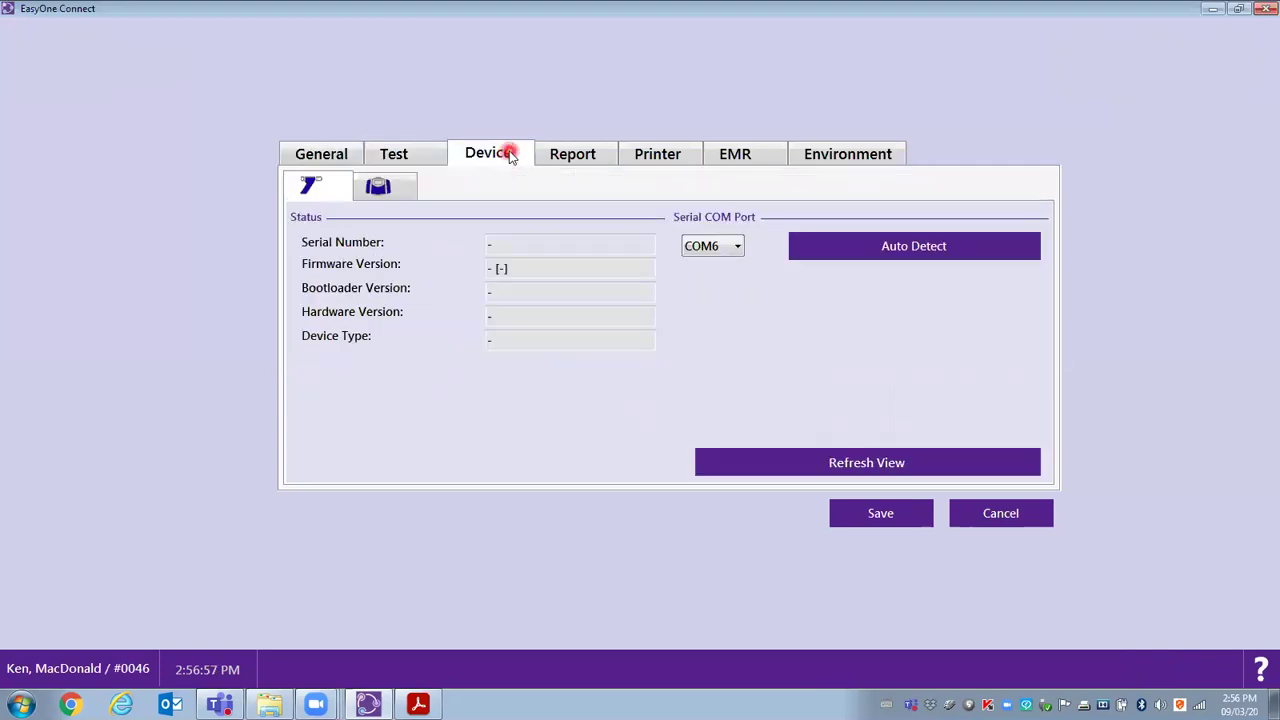
pyautogui.click(308, 200)
pyautogui.click(378, 188)
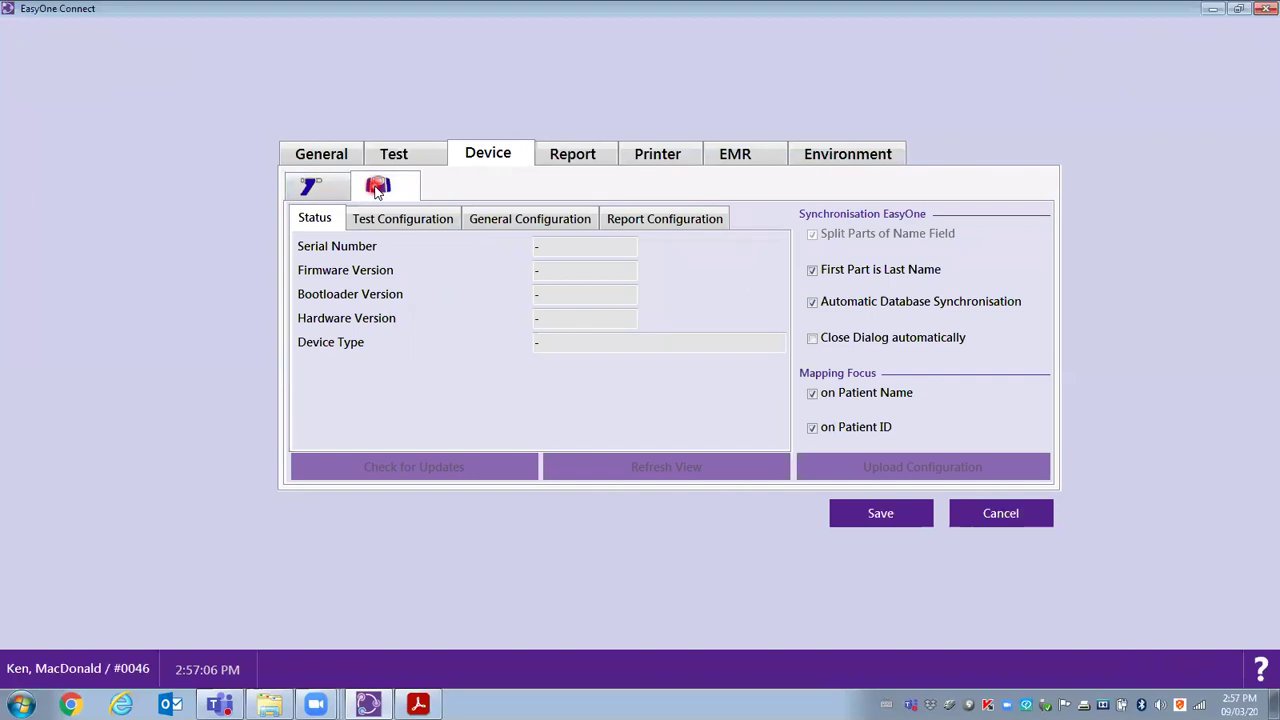
# - Examine the general test options, the predicted-value settings with the available system interpretations, and the commenter text references
pyautogui.click(398, 155)
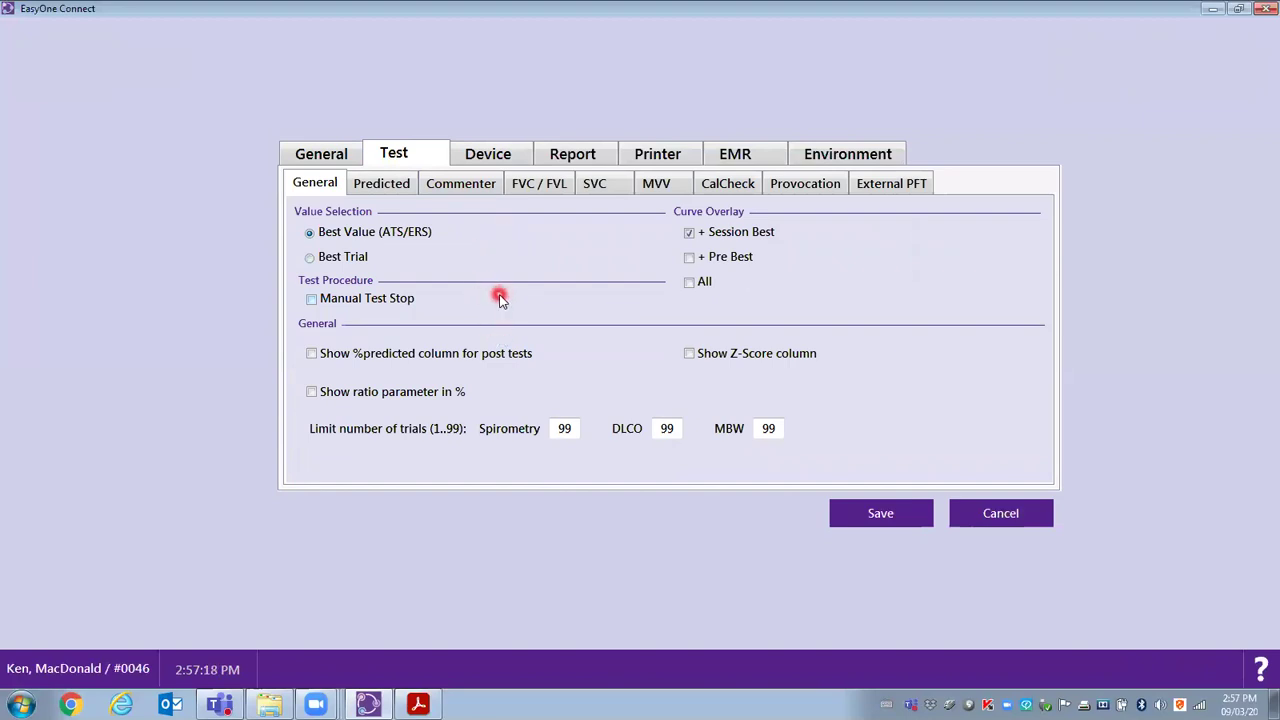
pyautogui.click(385, 187)
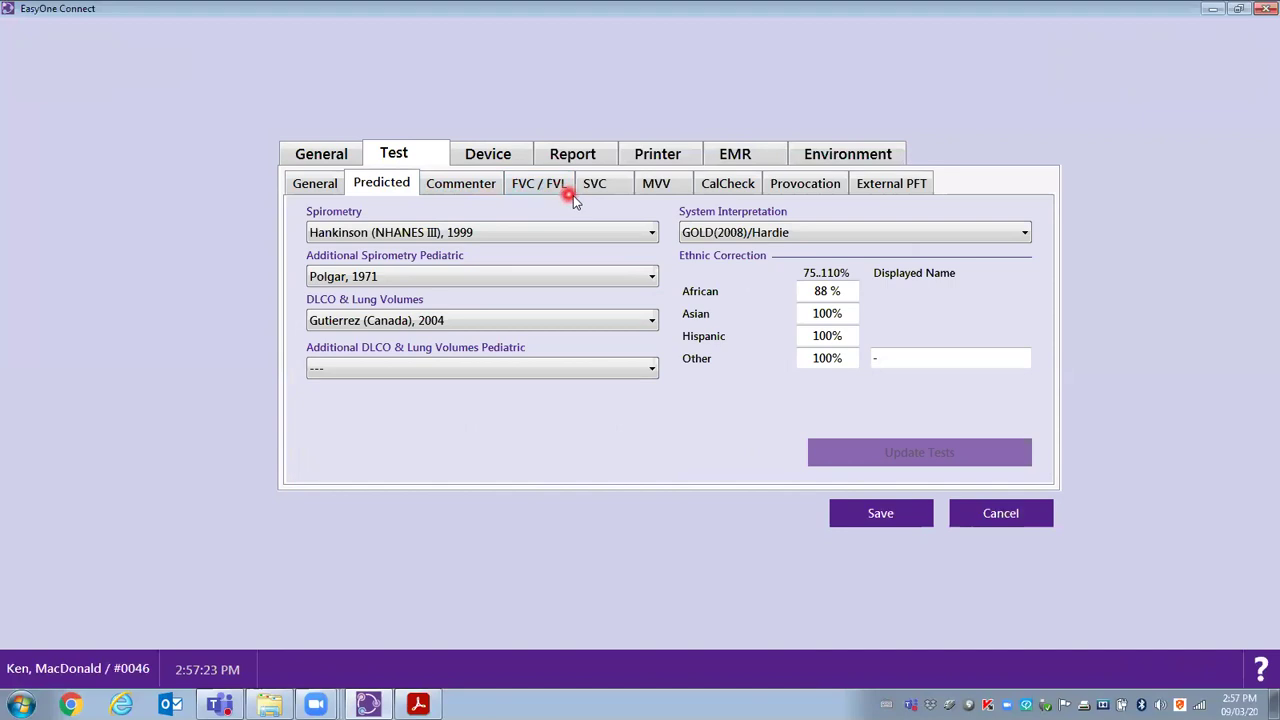
pyautogui.click(1025, 231)
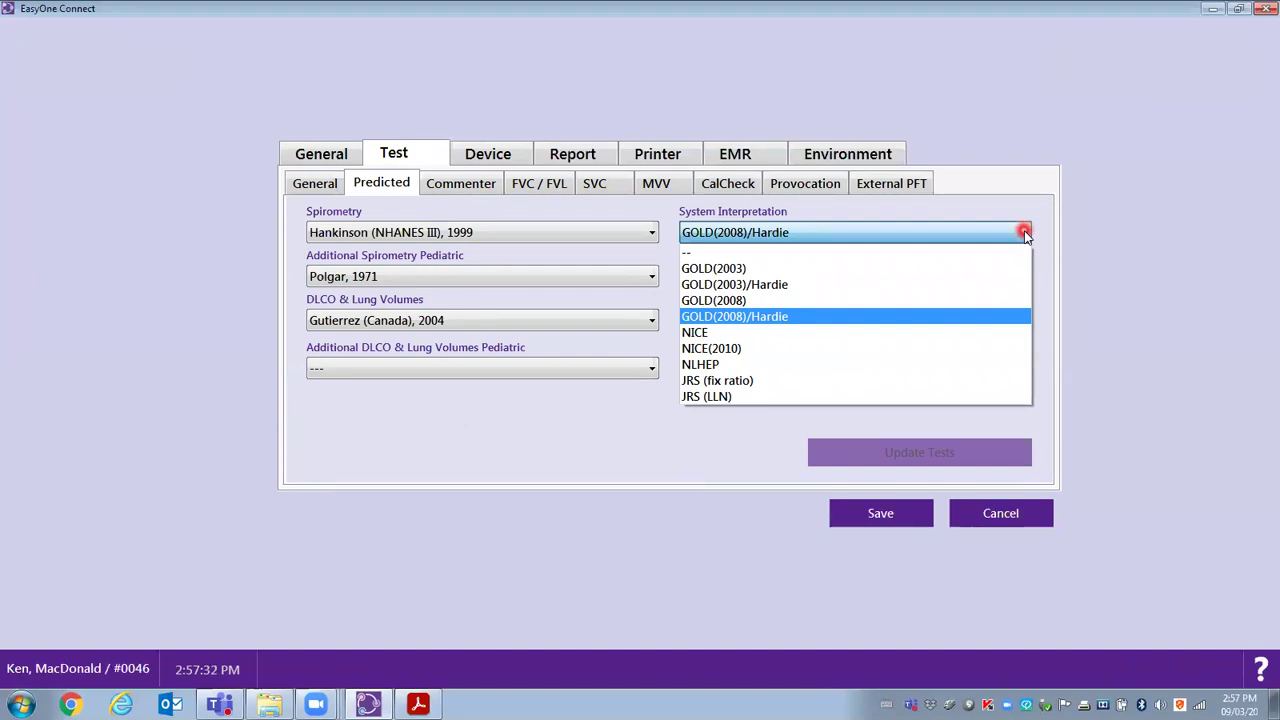
pyautogui.click(1025, 233)
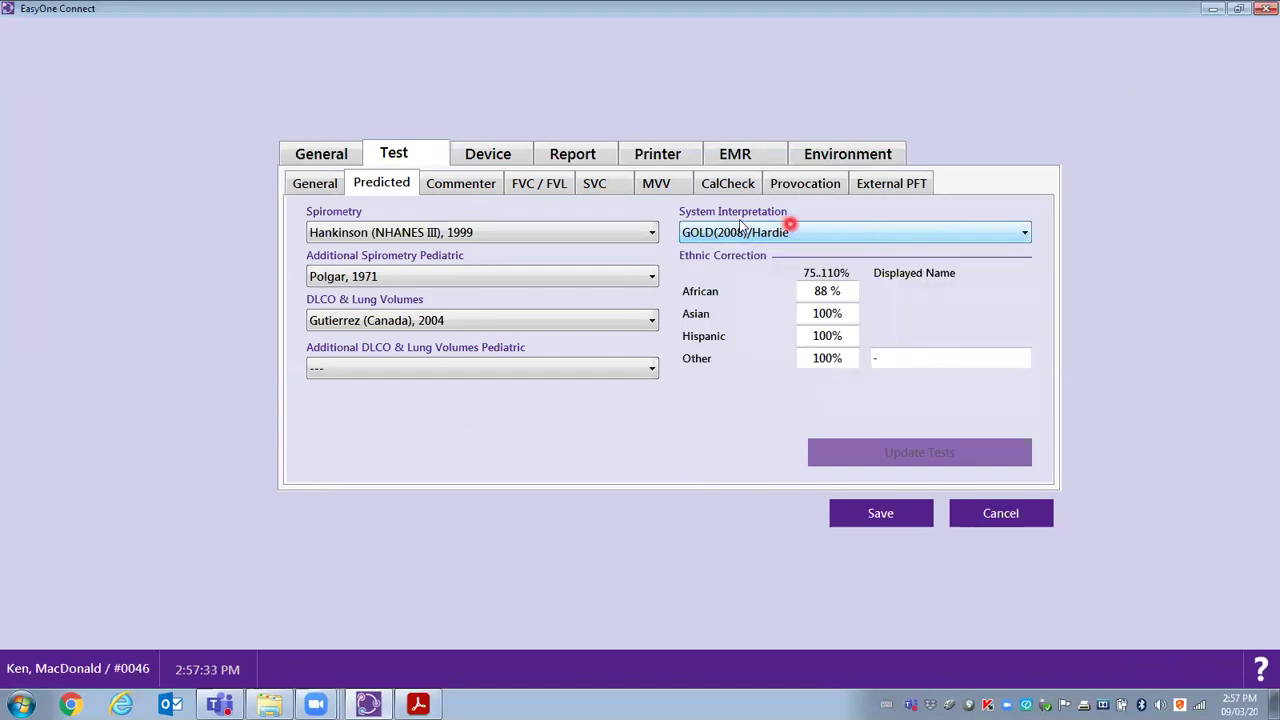
pyautogui.click(468, 185)
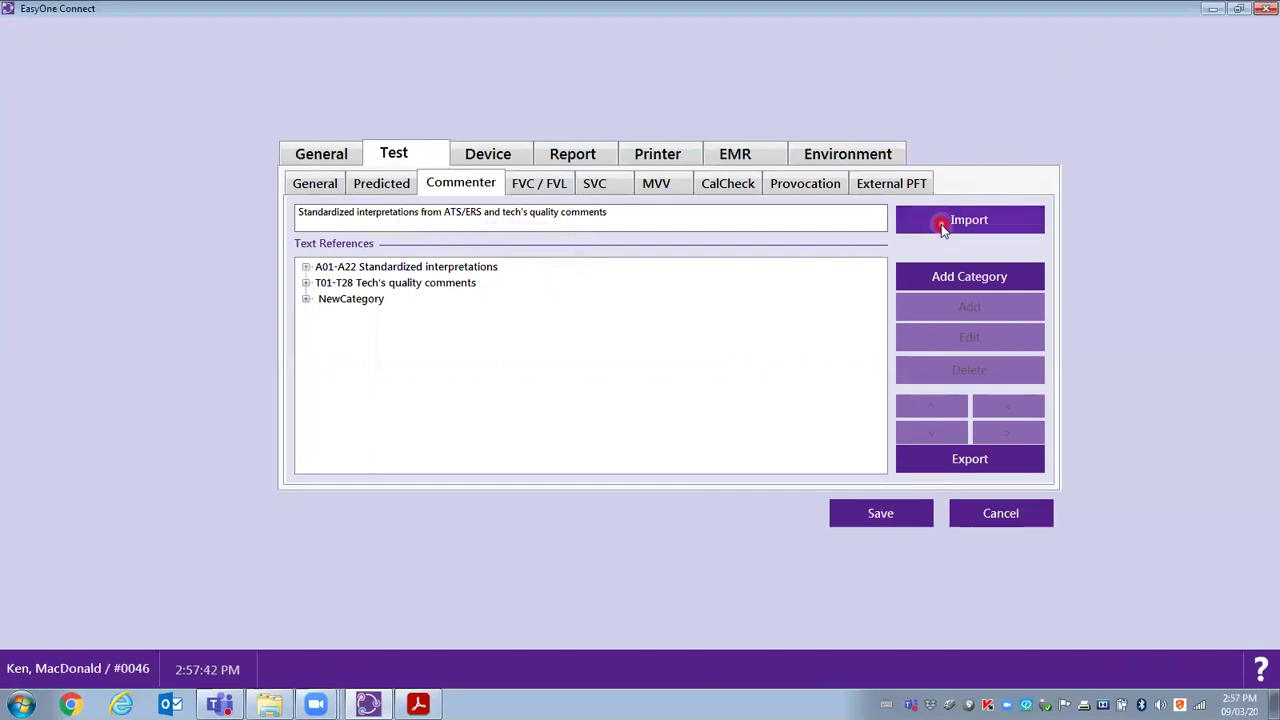
# - Examine the commenter's standardized interpretations A01-A22 and the tech's quality comments T01-T28 by expanding both categories
pyautogui.click(305, 267)
pyautogui.scroll(-2, 570, 340)
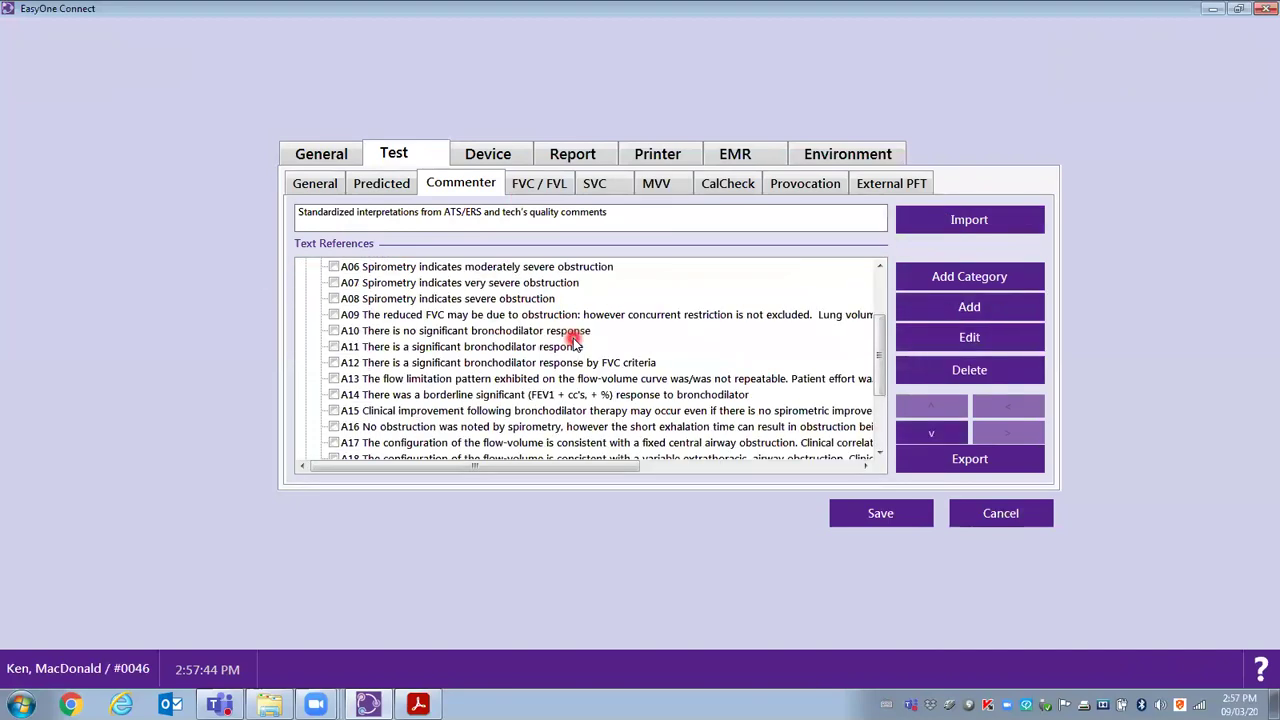
pyautogui.scroll(-2, 575, 343)
pyautogui.scroll(3, 560, 338)
pyautogui.scroll(-3, 550, 333)
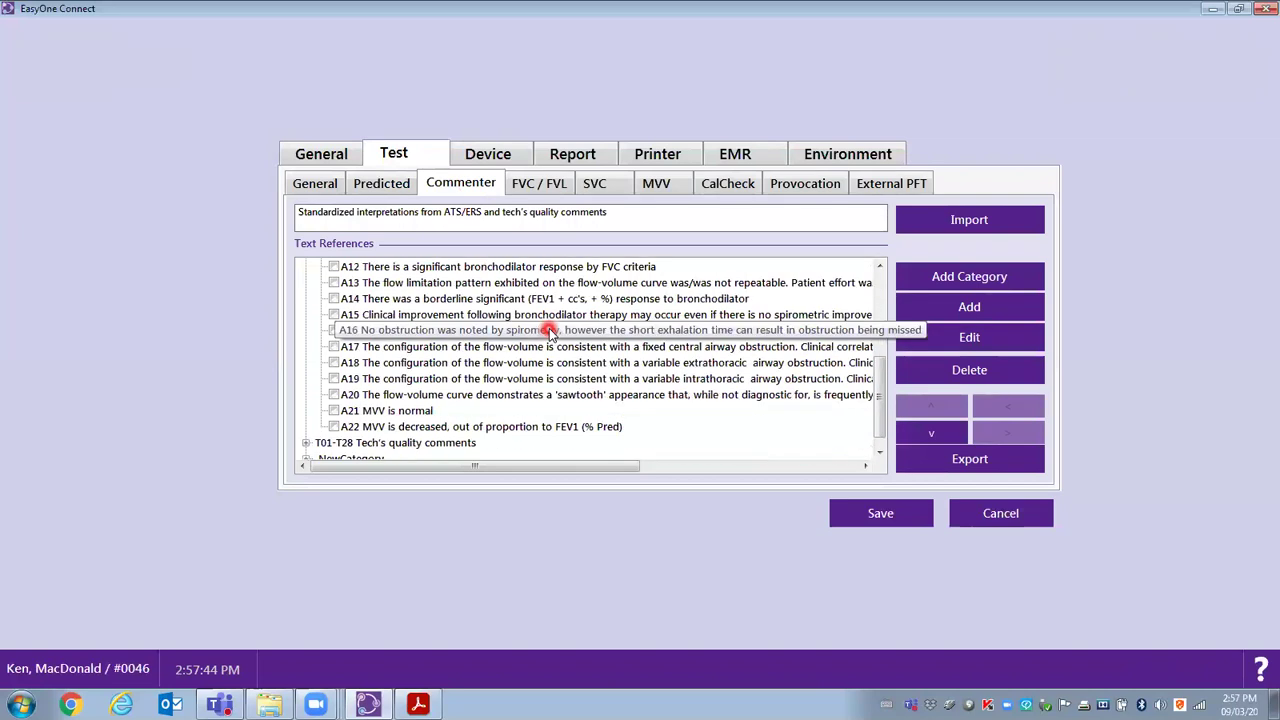
pyautogui.scroll(-1, 549, 333)
pyautogui.click(305, 427)
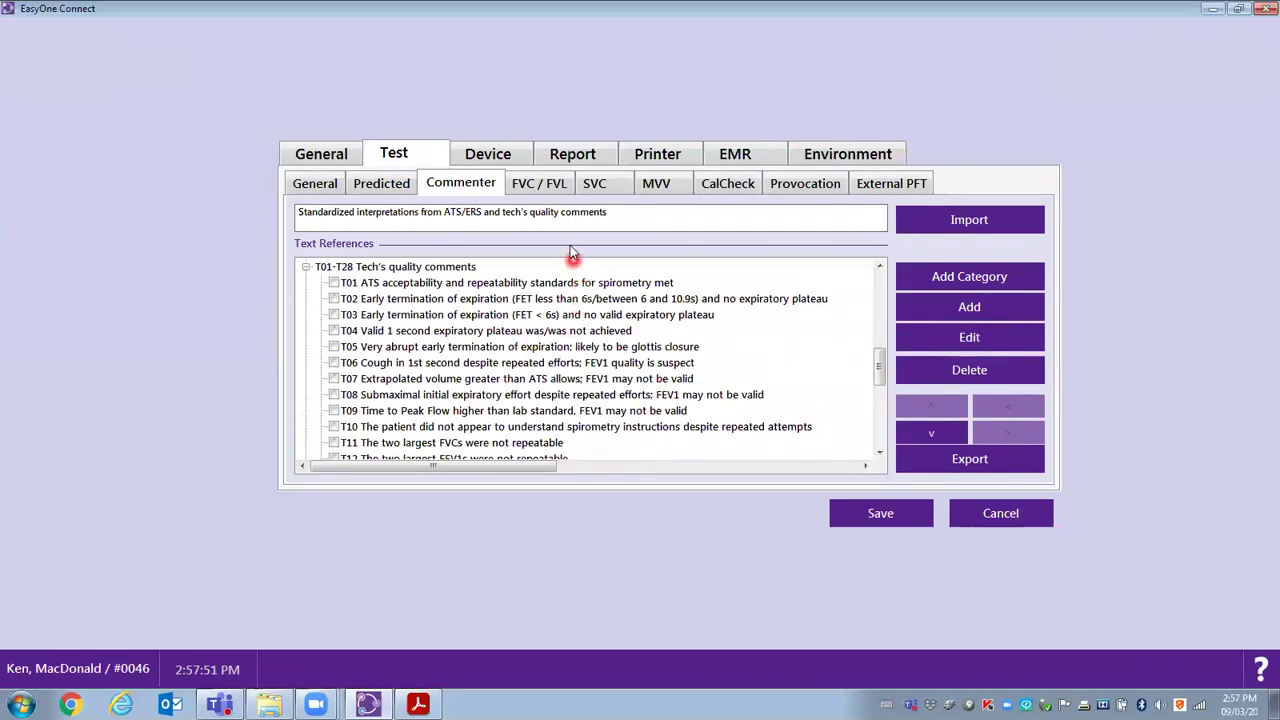
# - Review the test settings for FVC / FVL, SVC, MVV and the calibration check
pyautogui.click(549, 187)
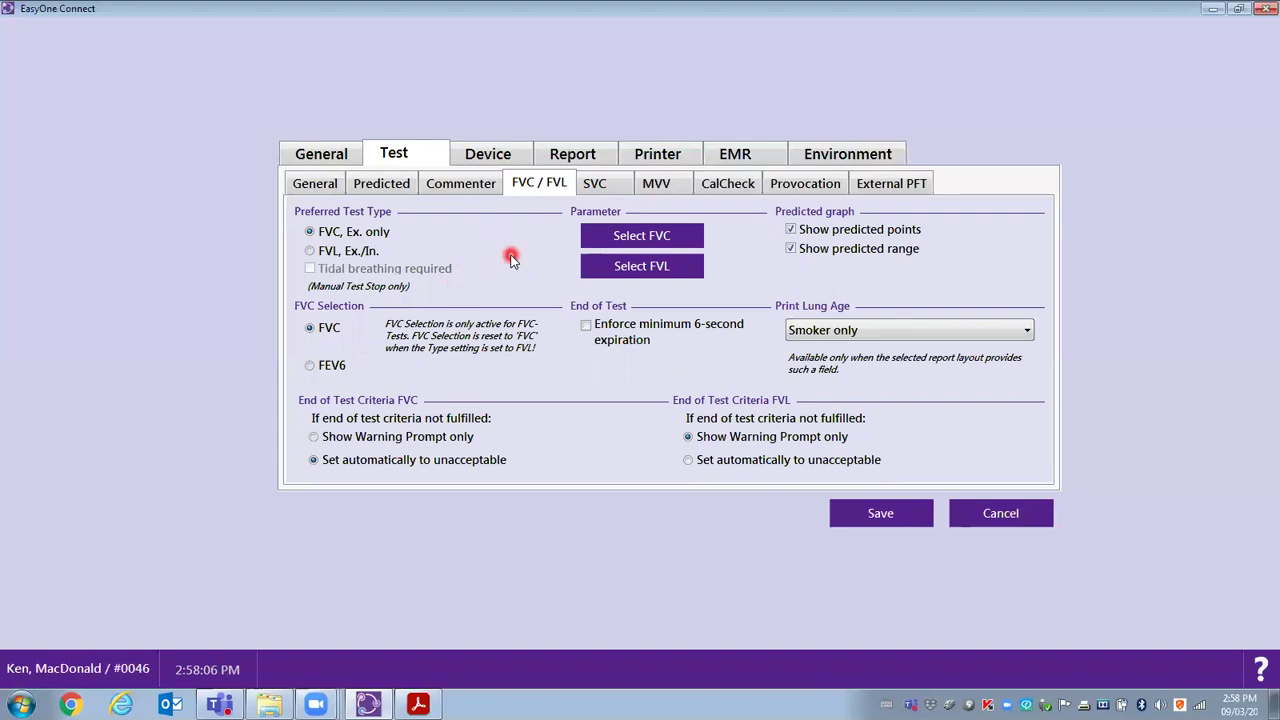
pyautogui.click(620, 185)
pyautogui.click(648, 186)
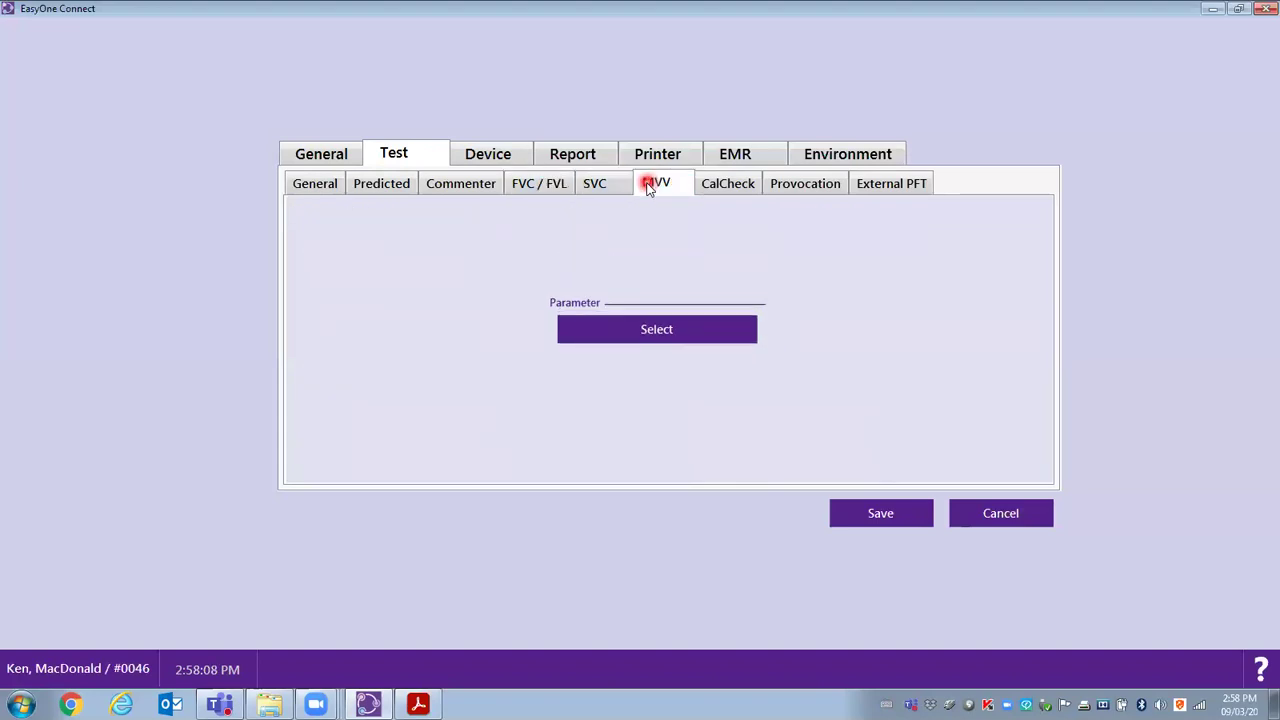
pyautogui.click(710, 184)
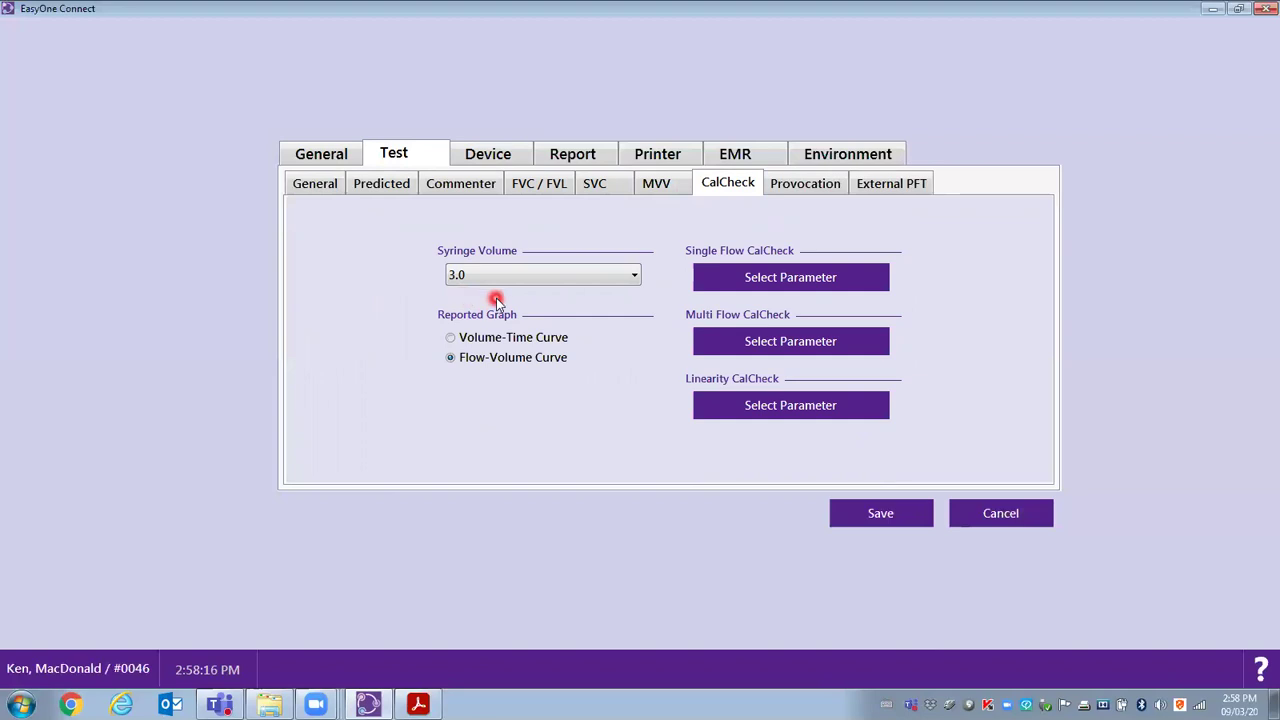
# - Review the device, report and printer settings, and leave the configuration without saving to return to the main menu
pyautogui.click(494, 154)
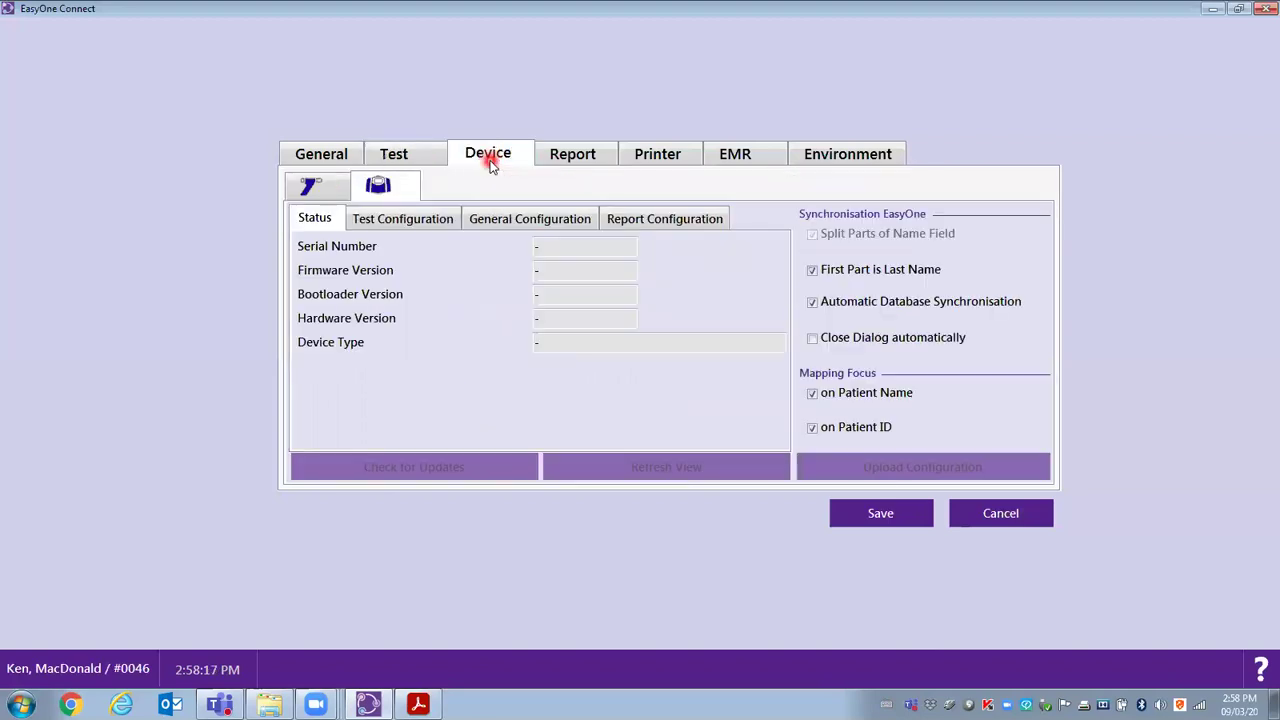
pyautogui.click(573, 155)
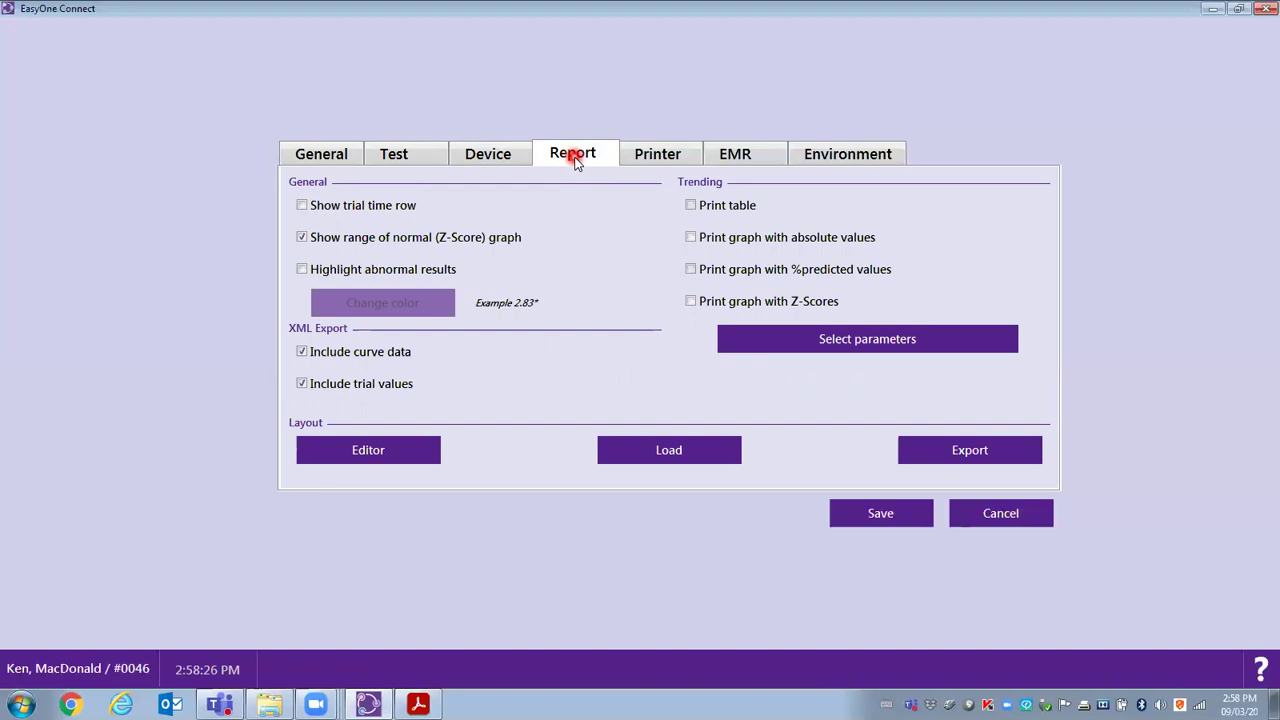
pyautogui.click(645, 155)
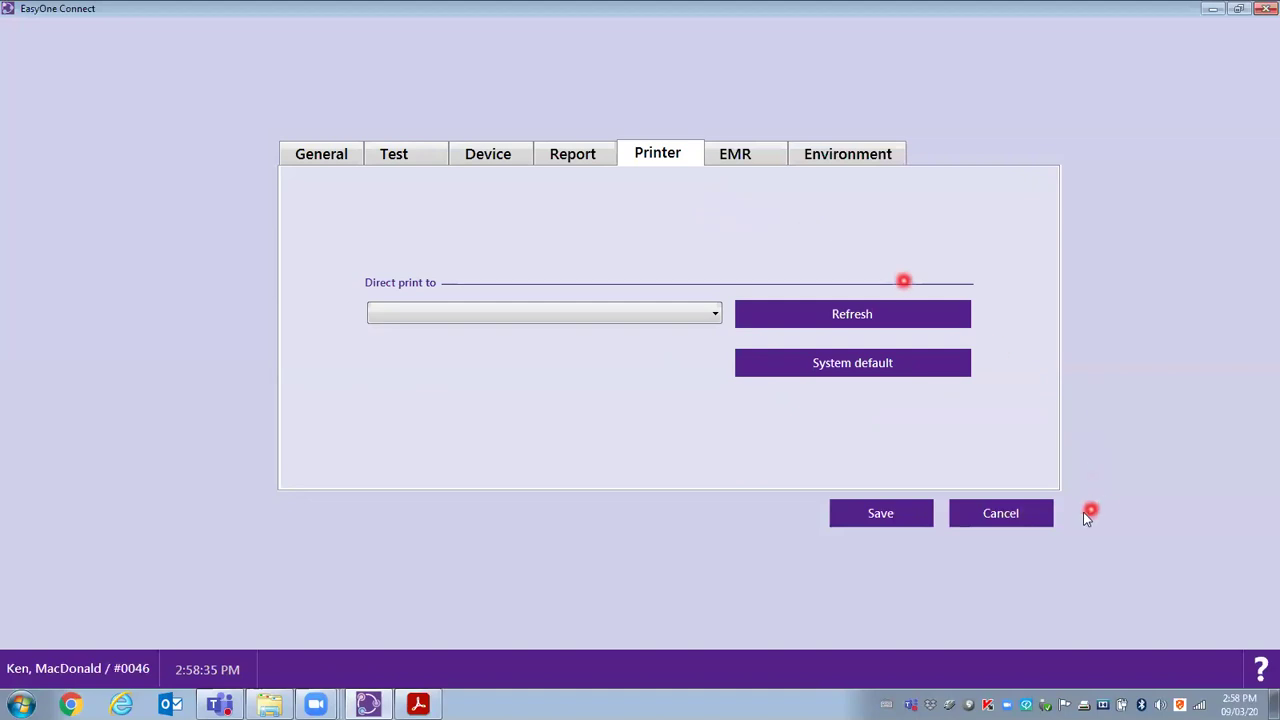
pyautogui.click(1040, 514)
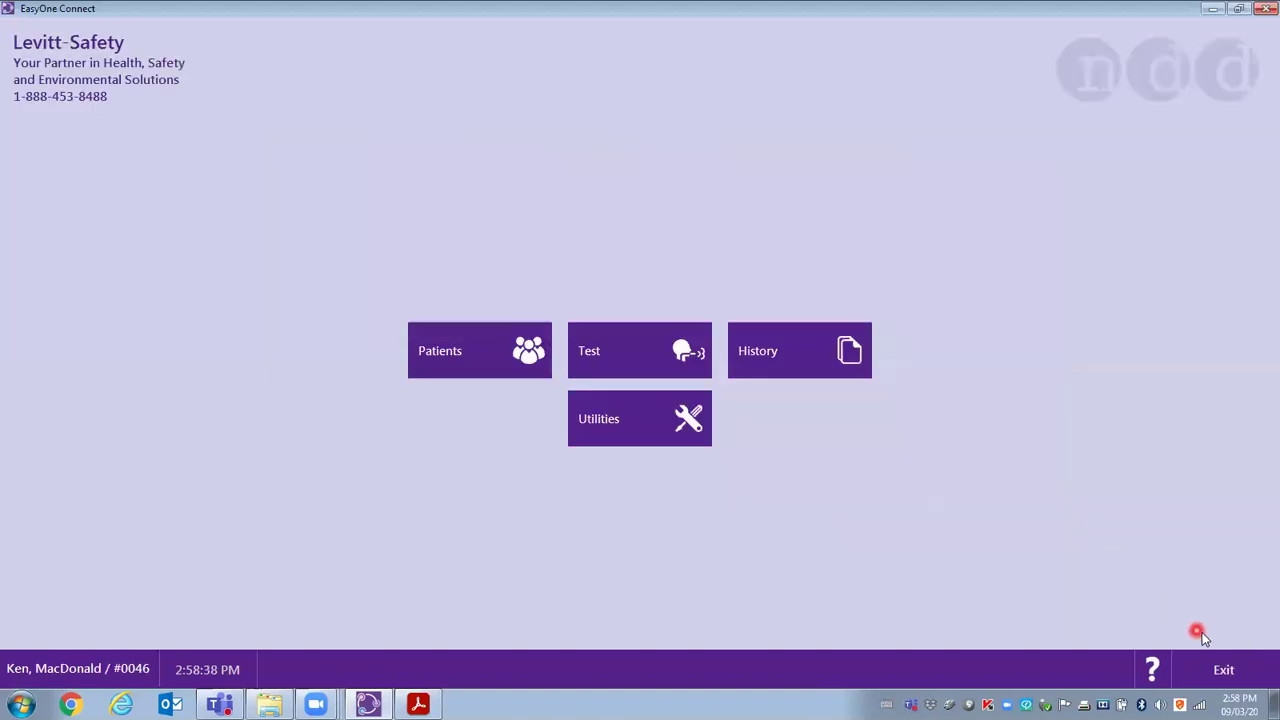